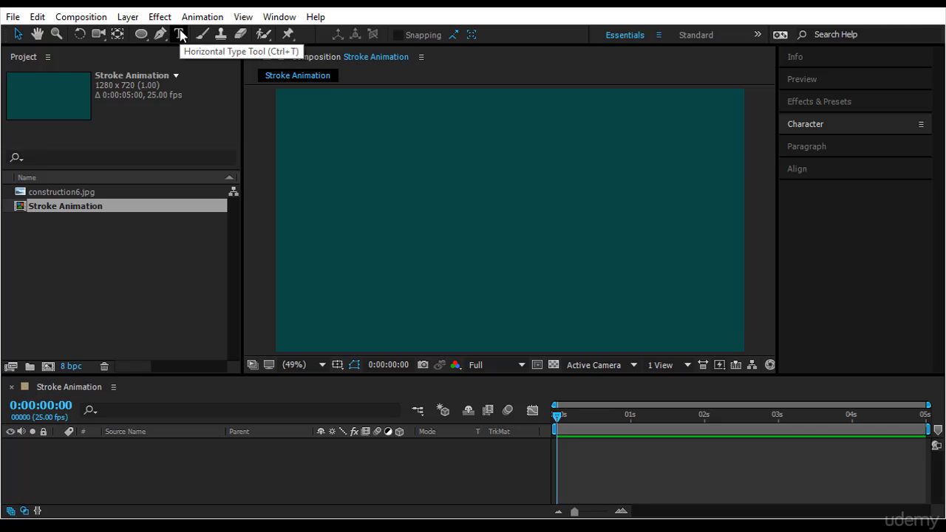
Step: Draw a circle with the Ellipse tool near the centre of the composition, with no fill and a 15 px yellow stroke
left_click(141, 34)
left_click(224, 68)
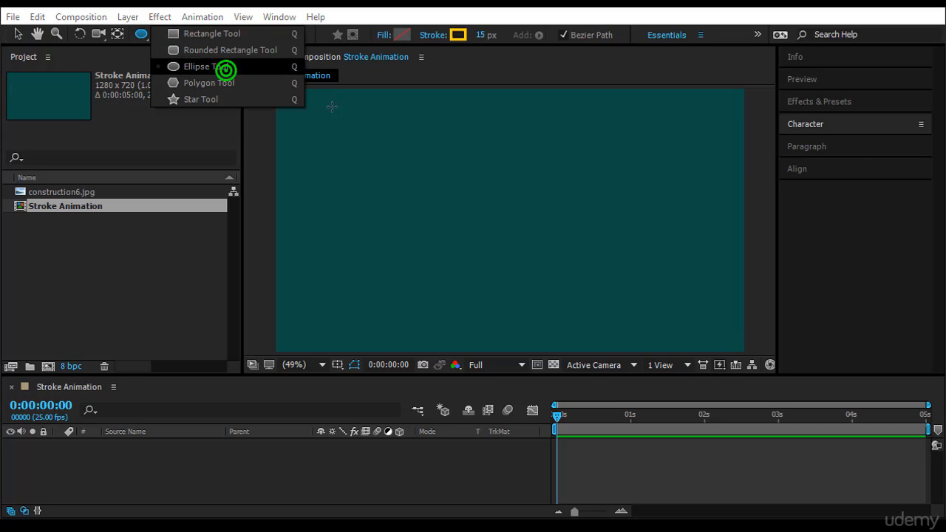
left_click(494, 221)
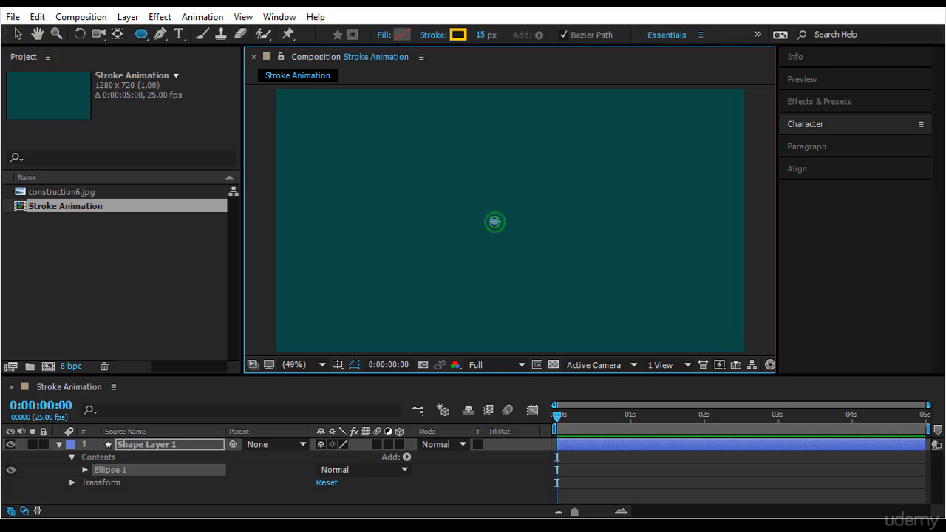
left_click_drag(494, 221, 573, 249)
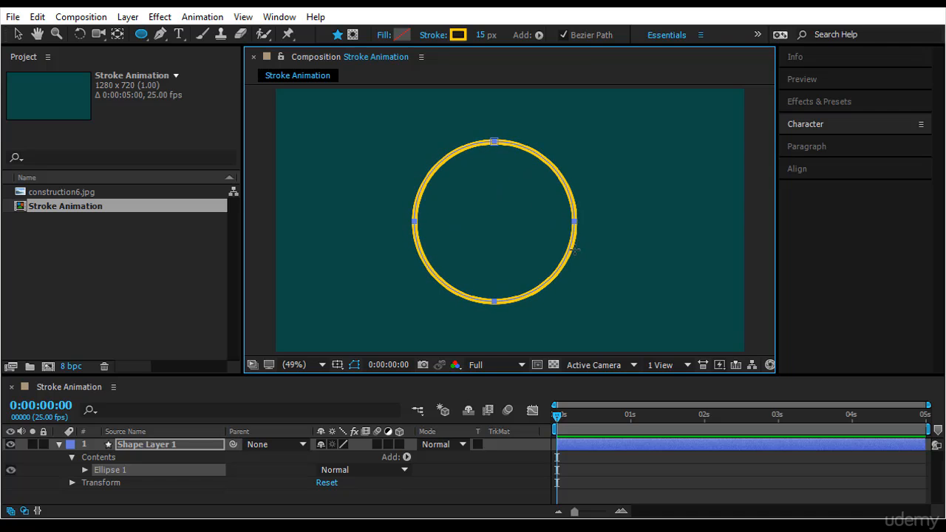
Step: Select the circle's shape layer and centre its anchor point in the layer content
left_click(18, 34)
left_click(316, 120)
left_click(505, 171)
left_click(504, 172)
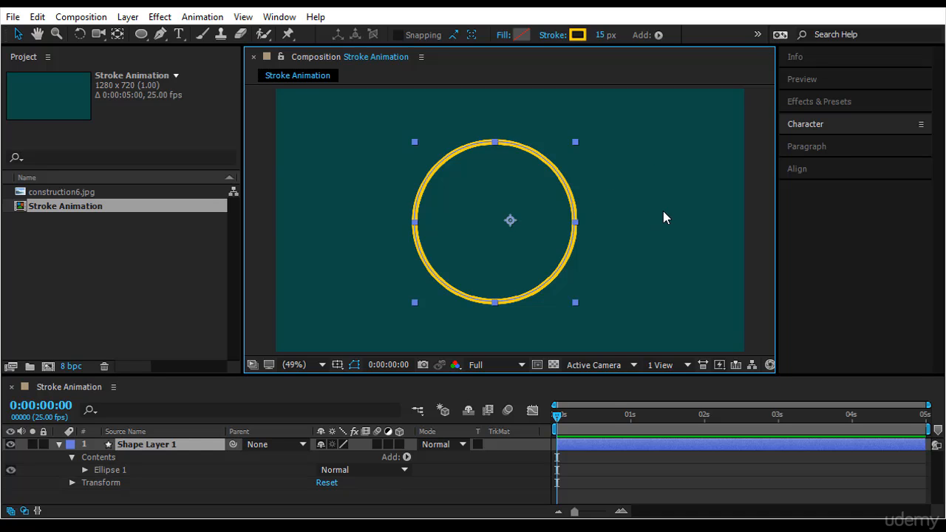
key("ctrl+alt+Home")
key("comma")
key("comma")
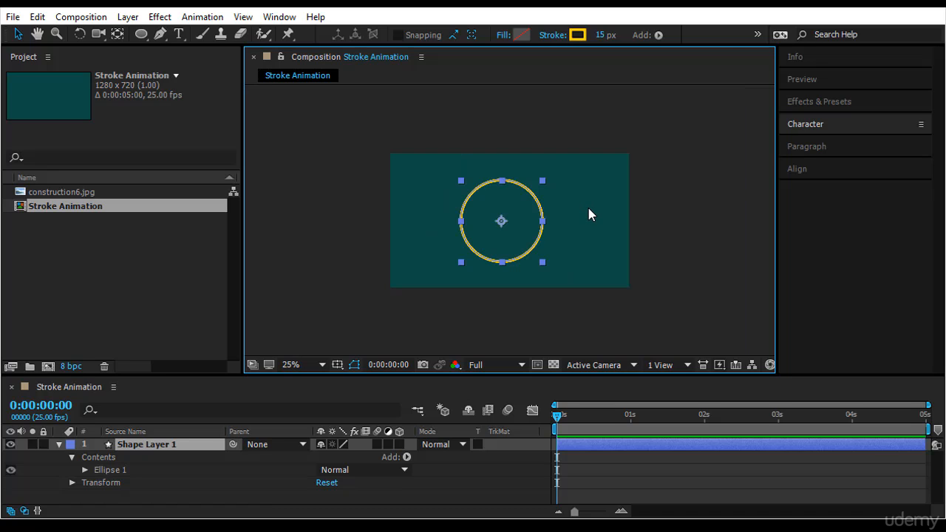
key("period")
key("period")
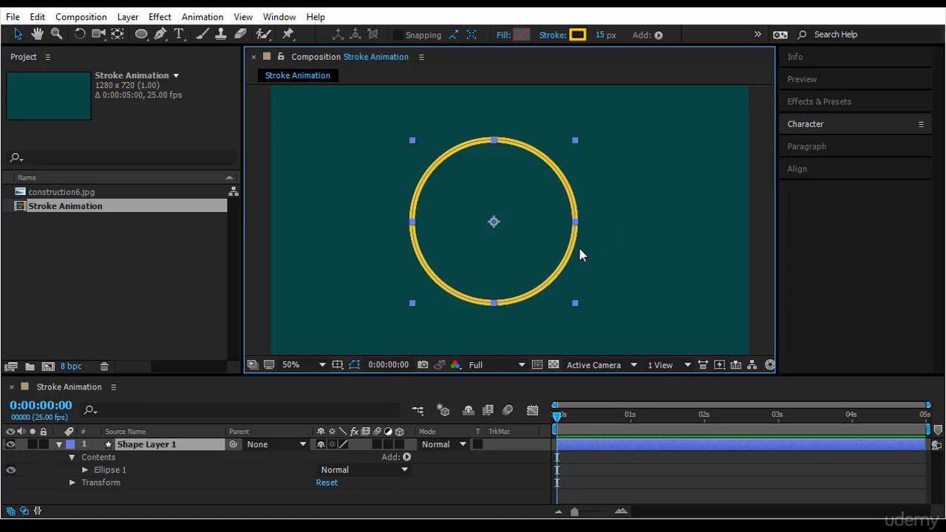
Step: Expand Ellipse 1 and its Stroke 1 properties, and enlarge the timeline area to show them
left_click(236, 475)
left_click(85, 470)
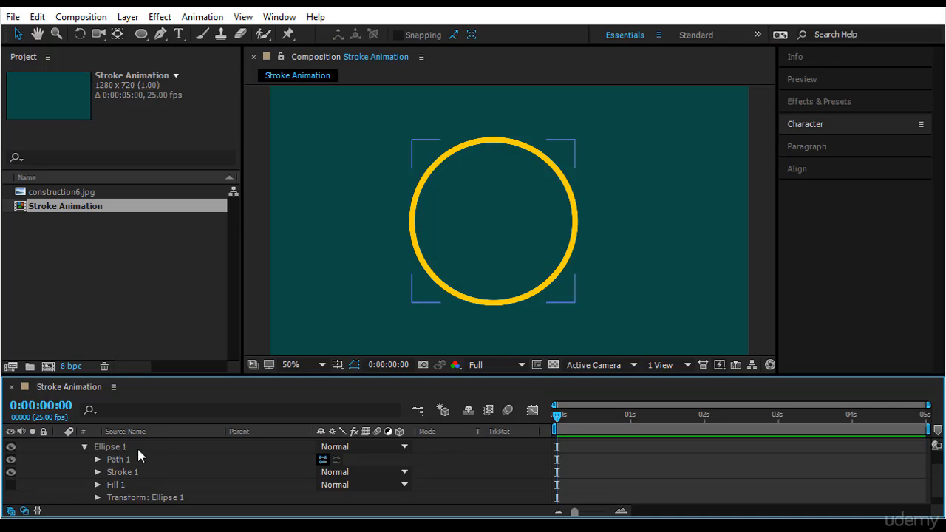
left_click(108, 471)
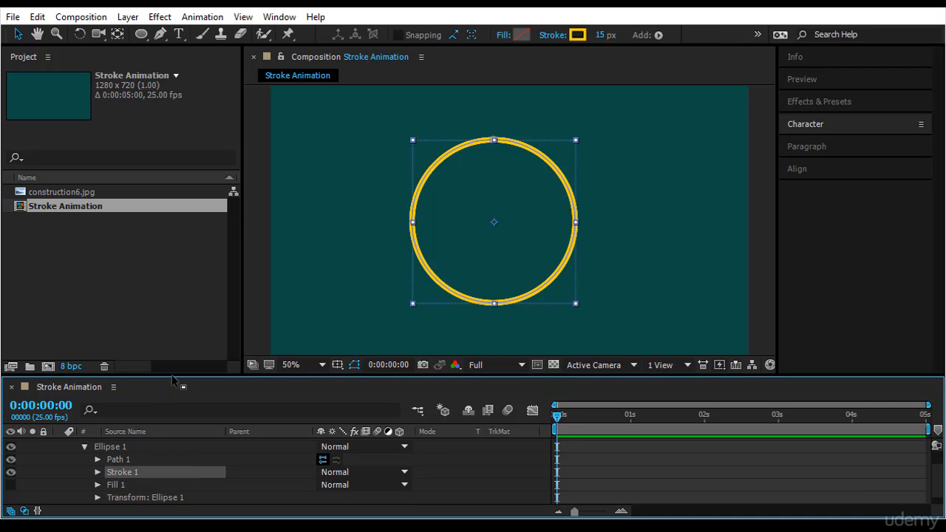
left_click_drag(172, 380, 172, 347)
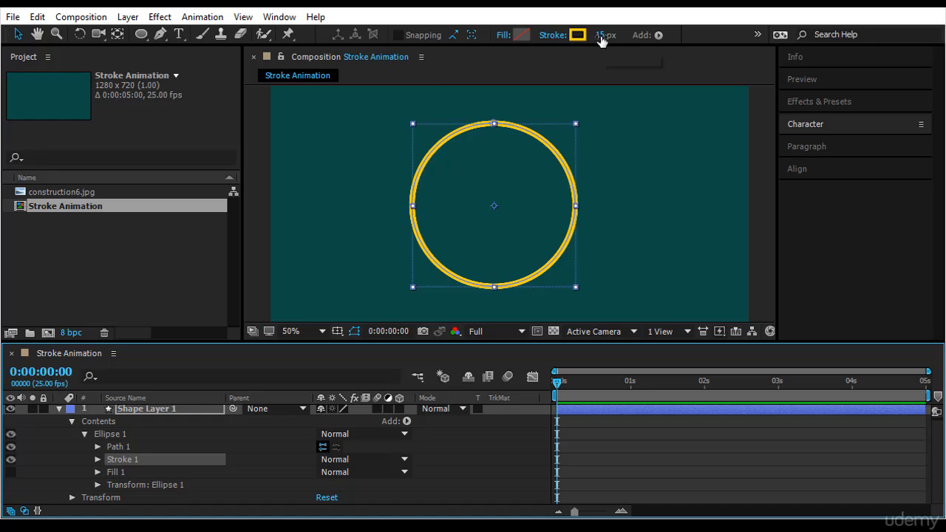
left_click(98, 459)
scroll(209, 450, "down", 2)
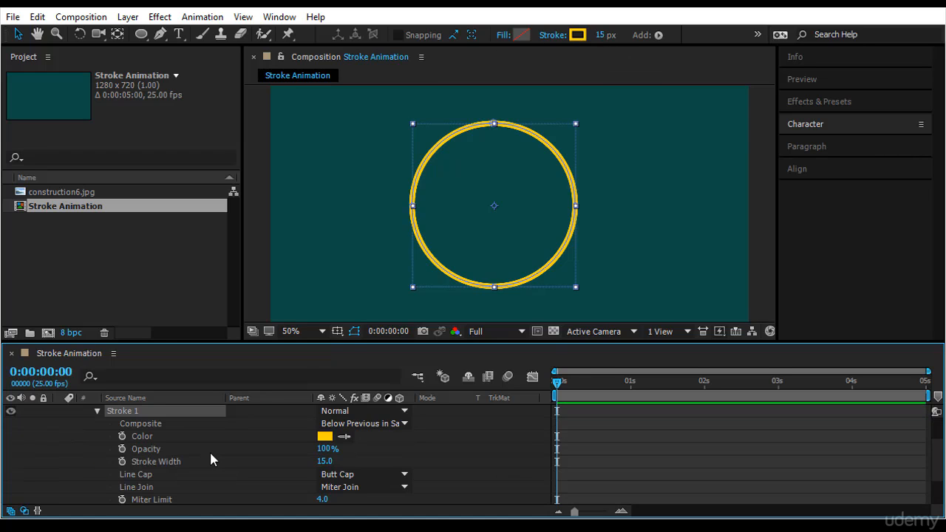
left_click_drag(239, 342, 238, 315)
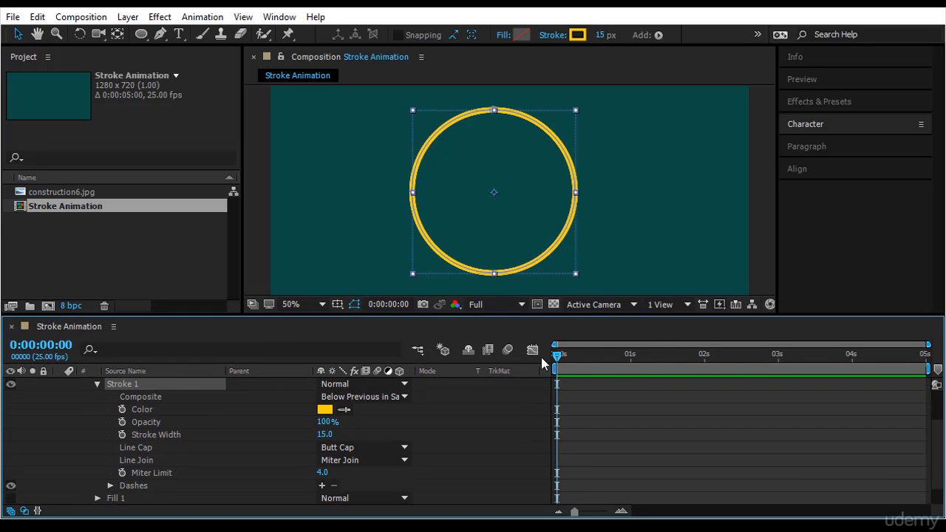
Step: Animate the stroke colour with keyframes from yellow at 0:00:00:00 to pure blue at 0:00:01:00
left_click(124, 410)
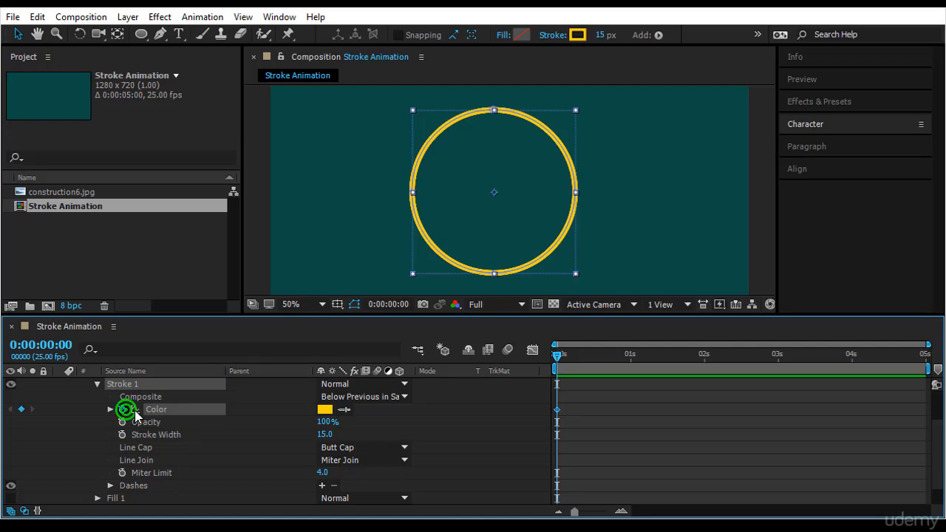
left_click_drag(560, 356, 631, 356)
left_click(325, 409)
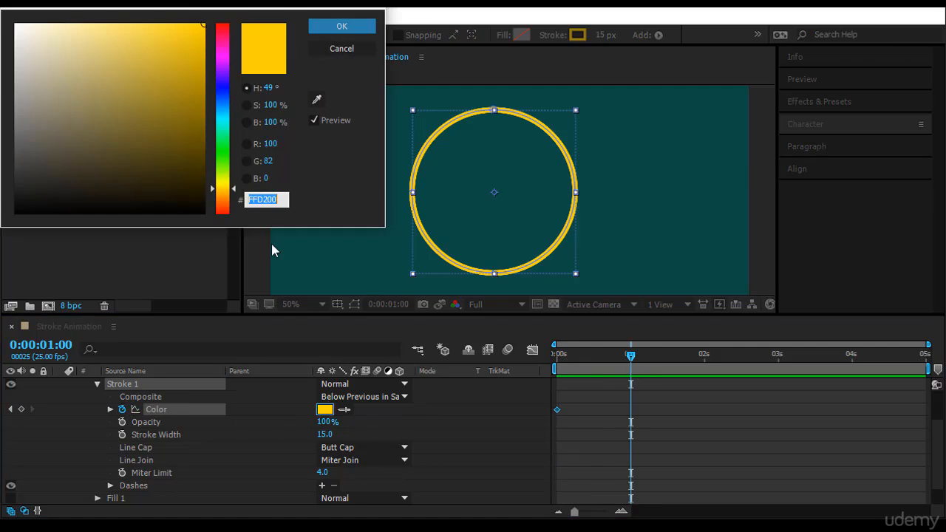
left_click_drag(220, 131, 219, 89)
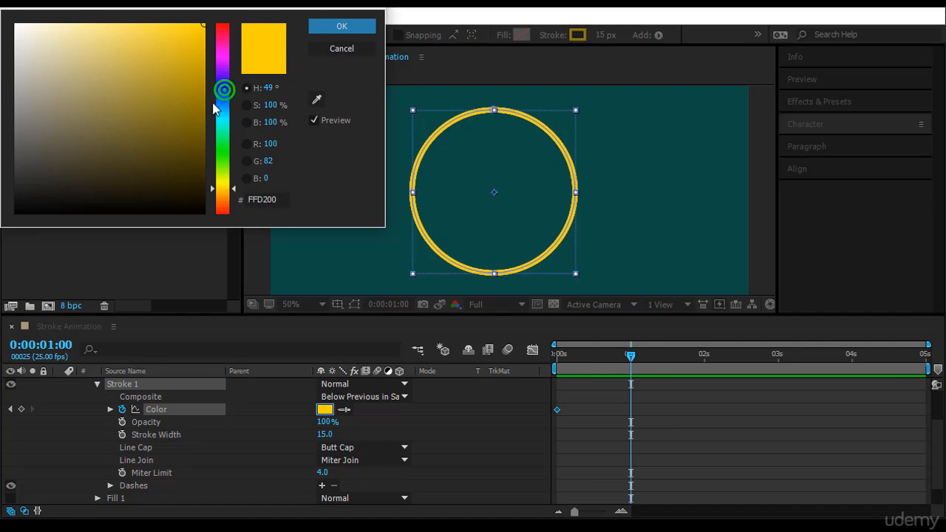
left_click(344, 28)
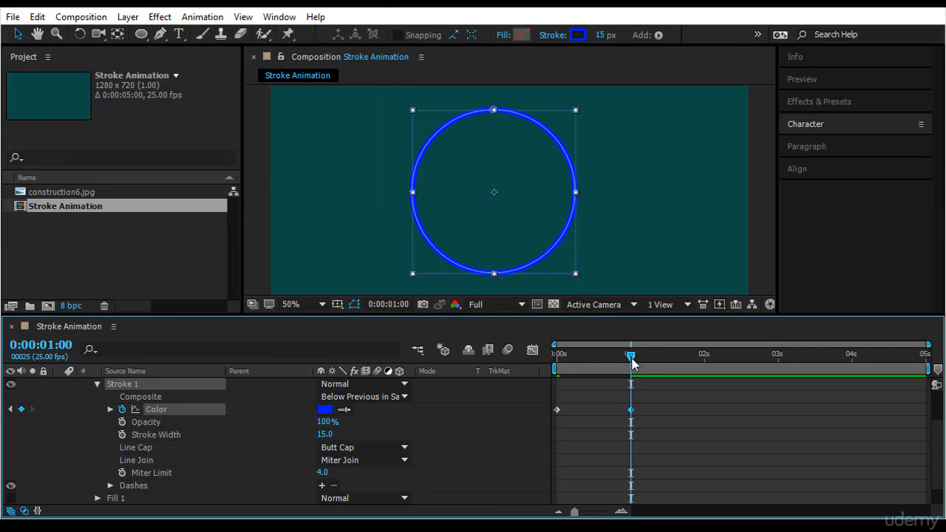
Step: Add a stroke colour keyframe at 0:00:02:01 that changes the stroke to orange
mouse_move(631, 356)
left_mouse_down()
mouse_move(695, 365)
mouse_move(709, 356)
left_mouse_up()
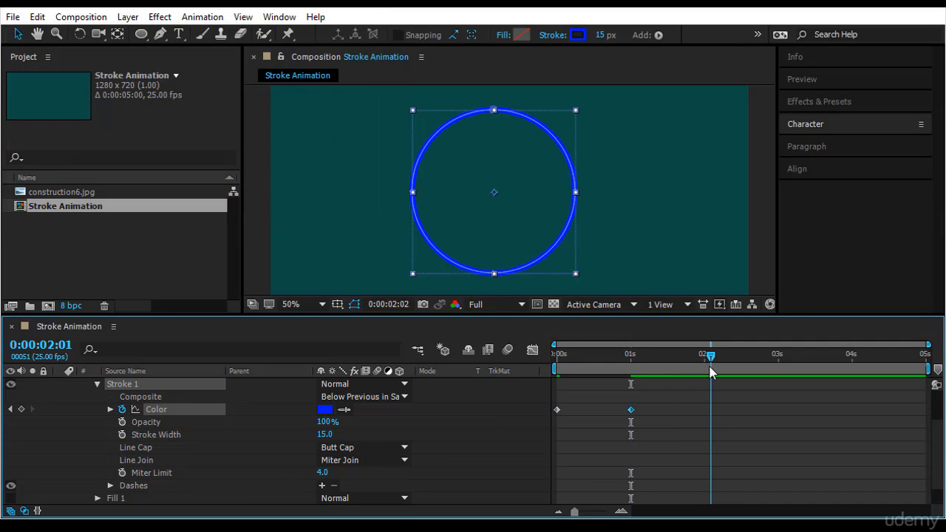
left_click(325, 410)
left_click_drag(221, 130, 225, 212)
left_click(352, 27)
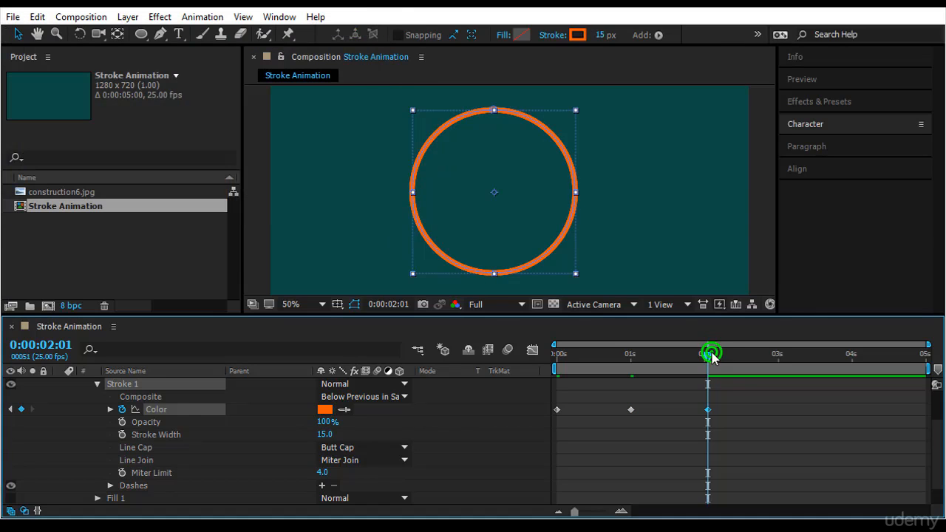
Step: Return to the start of the composition and play back the stroke colour animation
left_click_drag(707, 356, 557, 356)
left_click(799, 432)
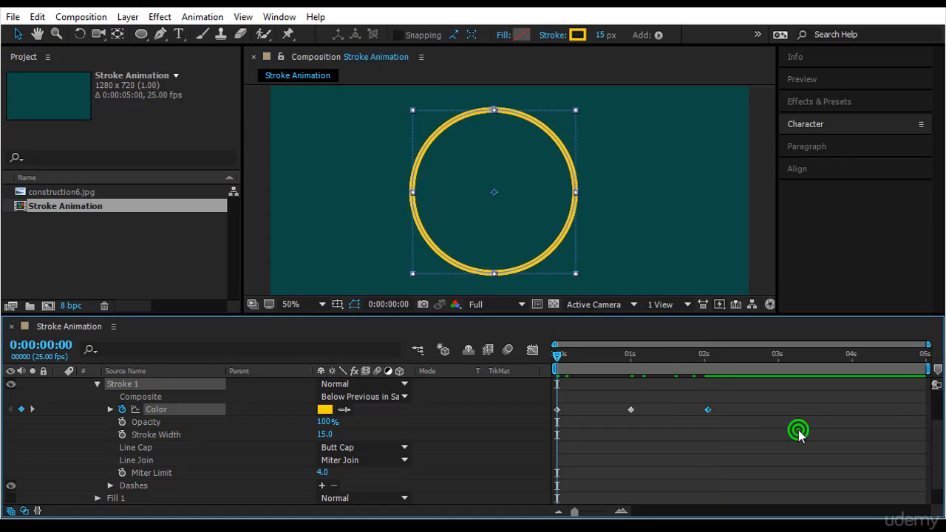
left_click(823, 81)
left_click(556, 414)
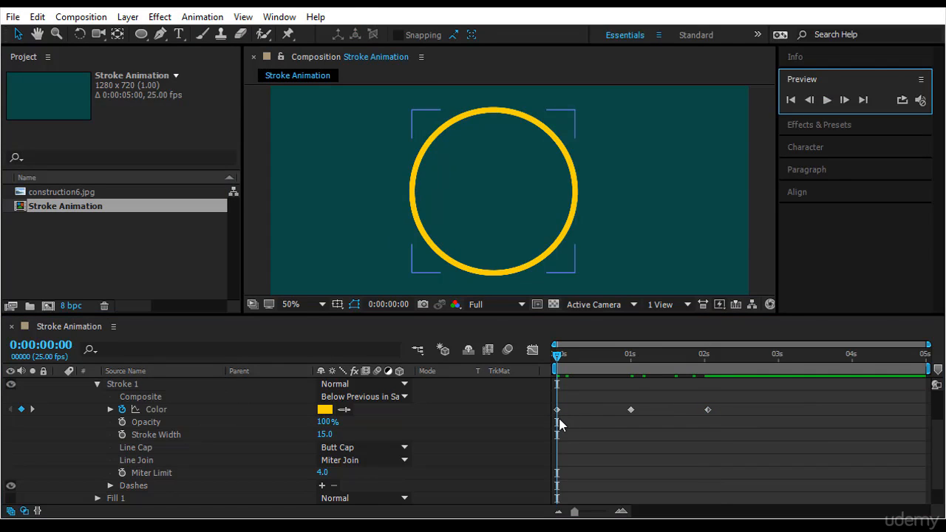
left_click(621, 463)
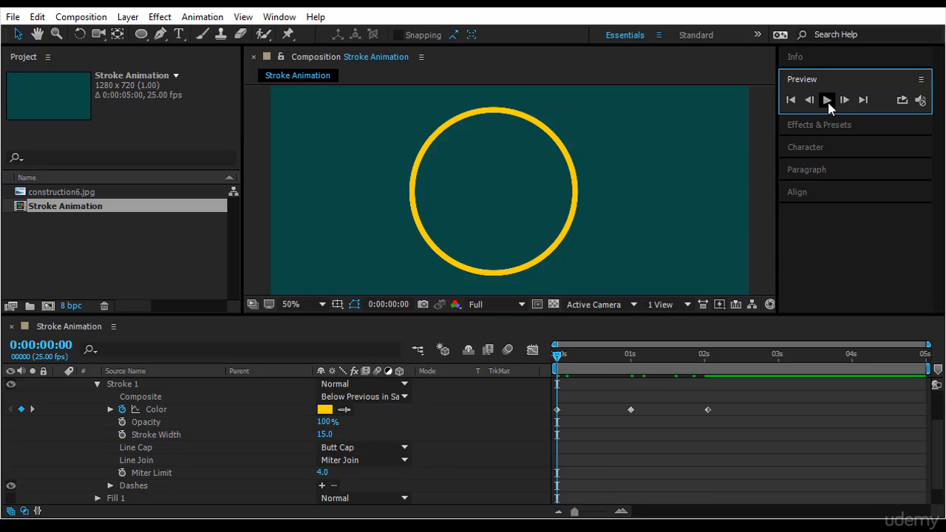
left_click(827, 101)
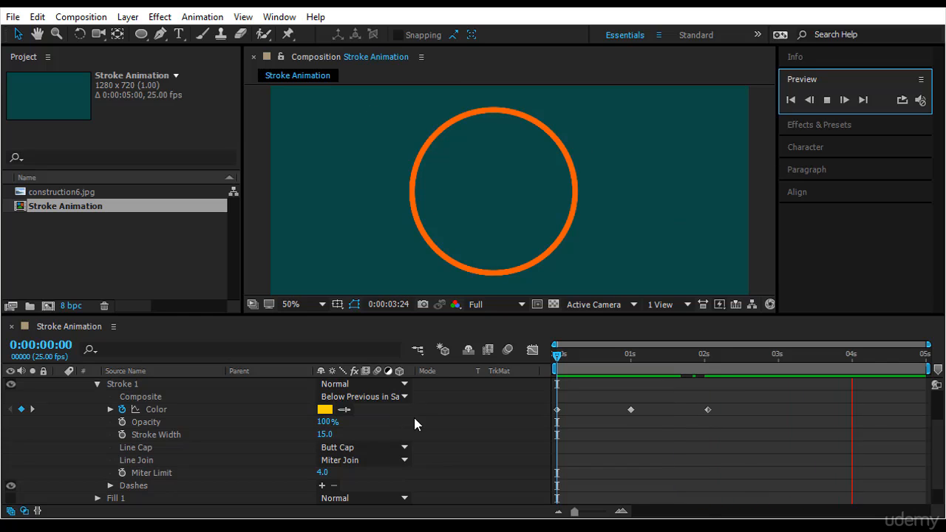
left_click(112, 398)
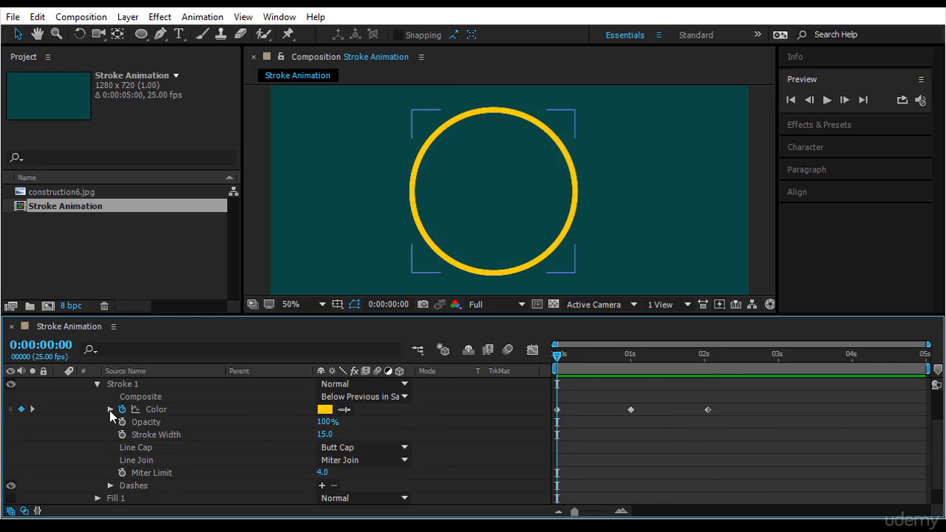
Step: Reveal the colour gradient of the stroke keyframes, and move the orange keyframe to just before 3 seconds and the blue one slightly earlier
left_click(110, 409)
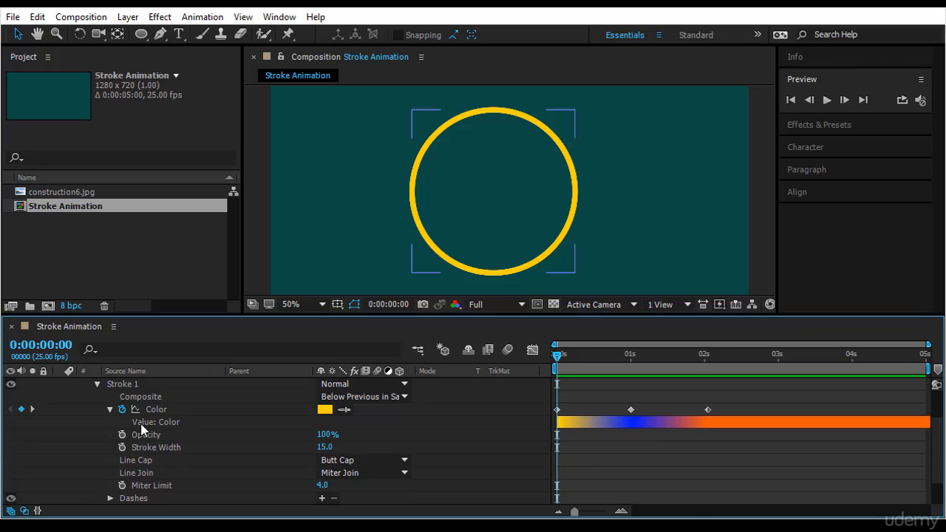
left_click_drag(708, 410, 769, 411)
mouse_move(631, 411)
left_mouse_down()
mouse_move(672, 410)
mouse_move(617, 411)
left_mouse_up()
Step: Add a stroke colour keyframe at 0:00:01:21, between blue and orange, and set it to bright green 24FF00
mouse_move(651, 358)
left_mouse_down()
mouse_move(769, 375)
mouse_move(690, 367)
left_mouse_up()
left_click(617, 411)
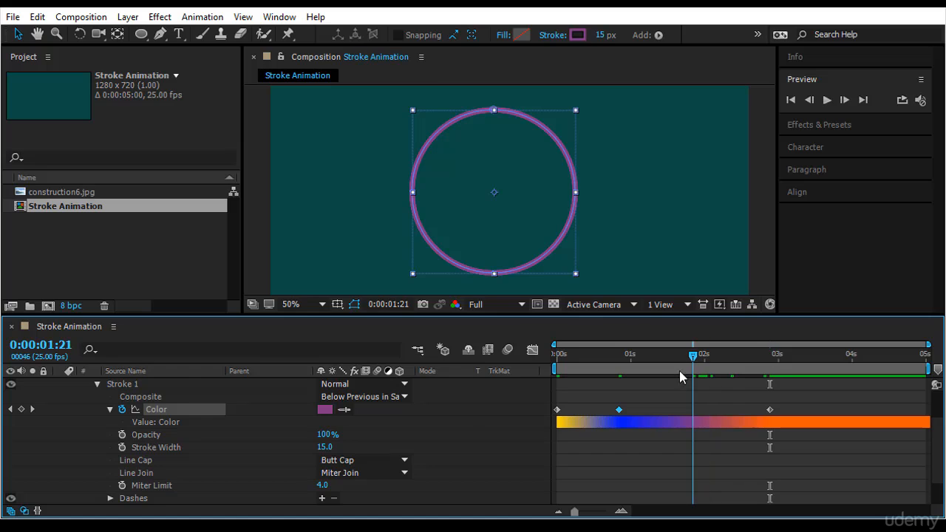
left_click(22, 408)
left_click(325, 410)
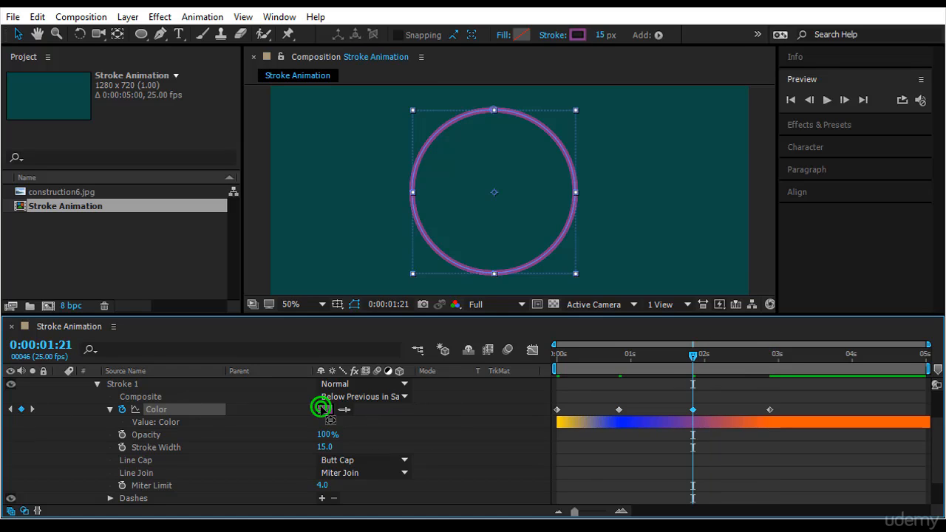
left_click_drag(227, 127, 227, 121)
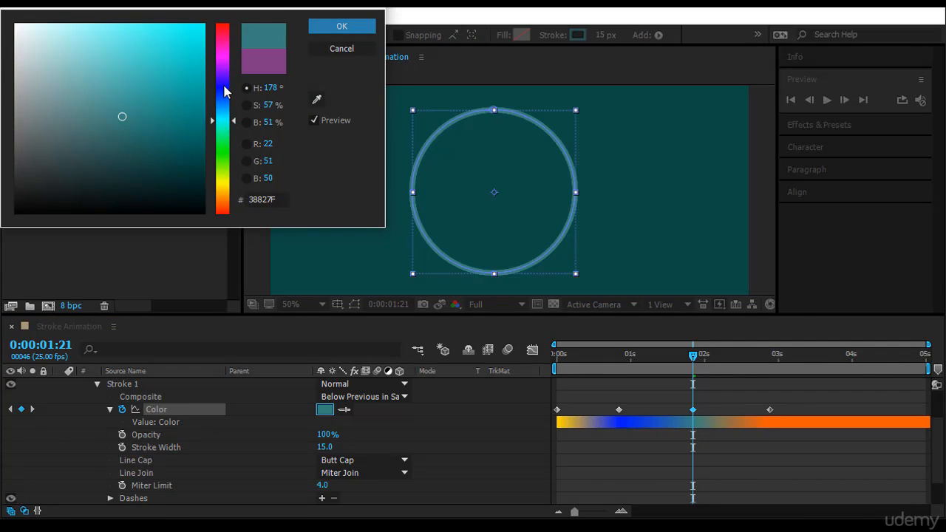
left_click_drag(223, 87, 223, 96)
mouse_move(223, 131)
left_mouse_down()
mouse_move(226, 215)
mouse_move(221, 155)
left_mouse_up()
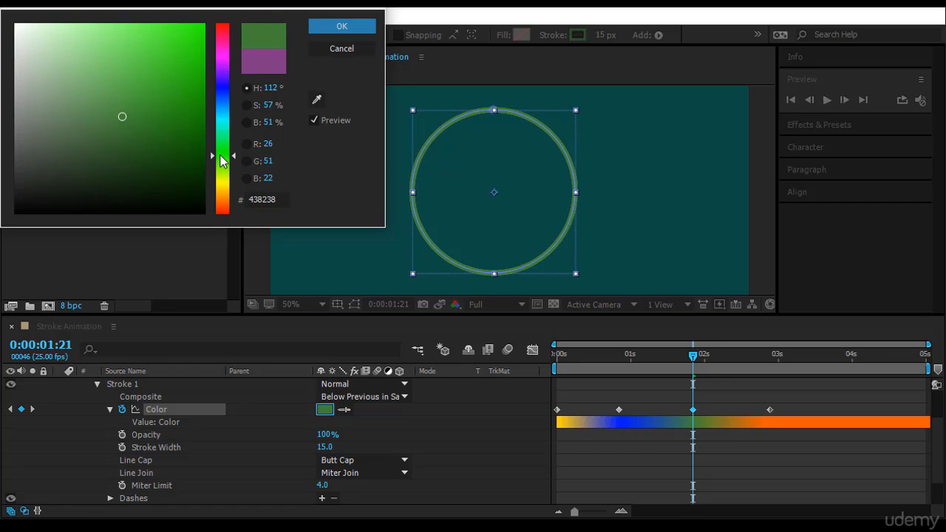
left_click_drag(163, 100, 230, 17)
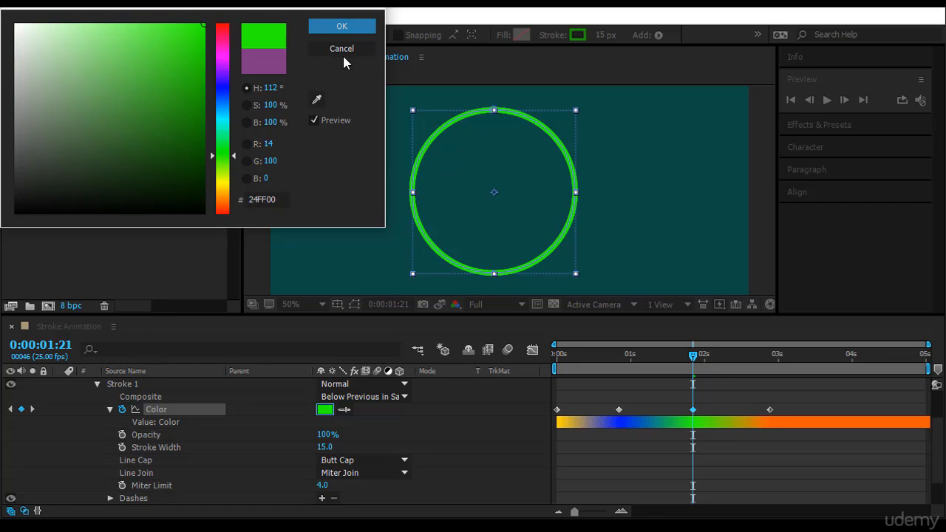
left_click(344, 25)
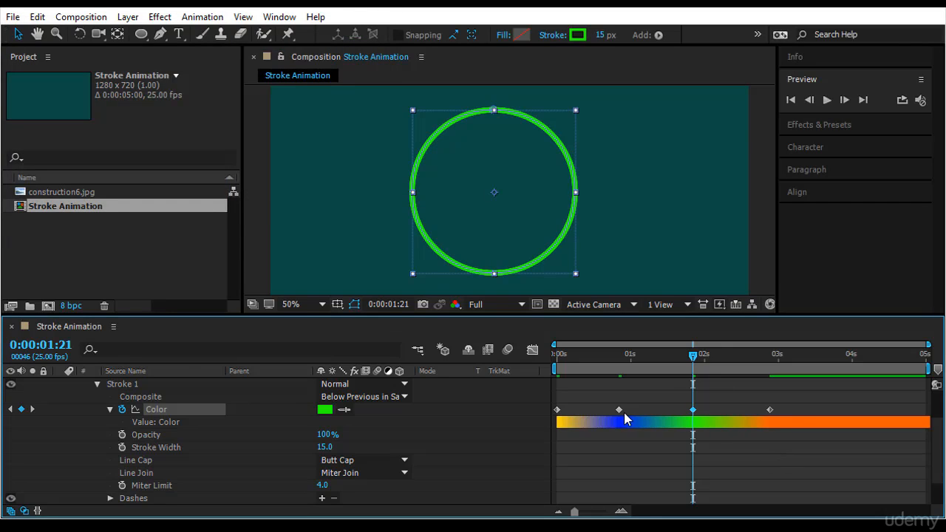
Step: Shift the blue keyframe to just before 1 second and play back the colour animation from the start
left_click_drag(621, 411, 629, 411)
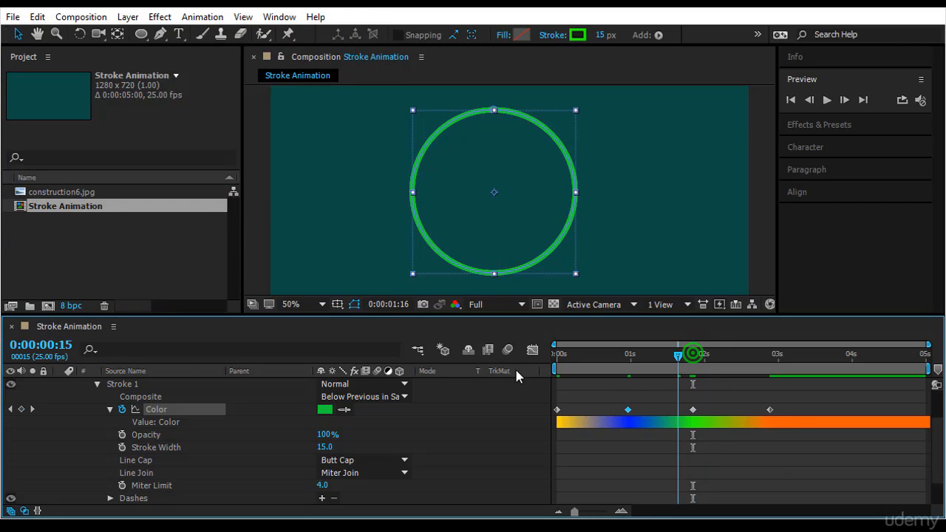
key("Home")
left_click(826, 100)
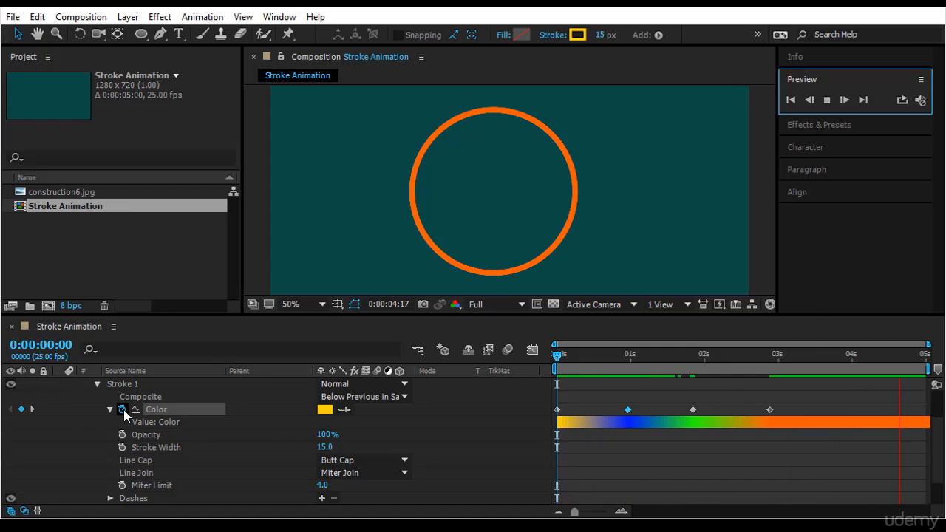
left_click(549, 360)
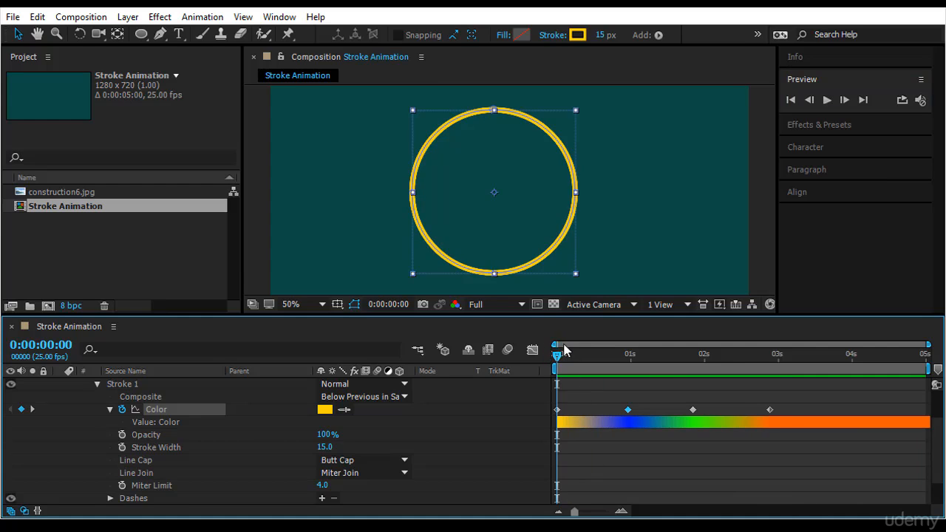
Step: Remove all keyframes from the stroke colour and try adjusting the stroke's opacity
left_click(121, 410)
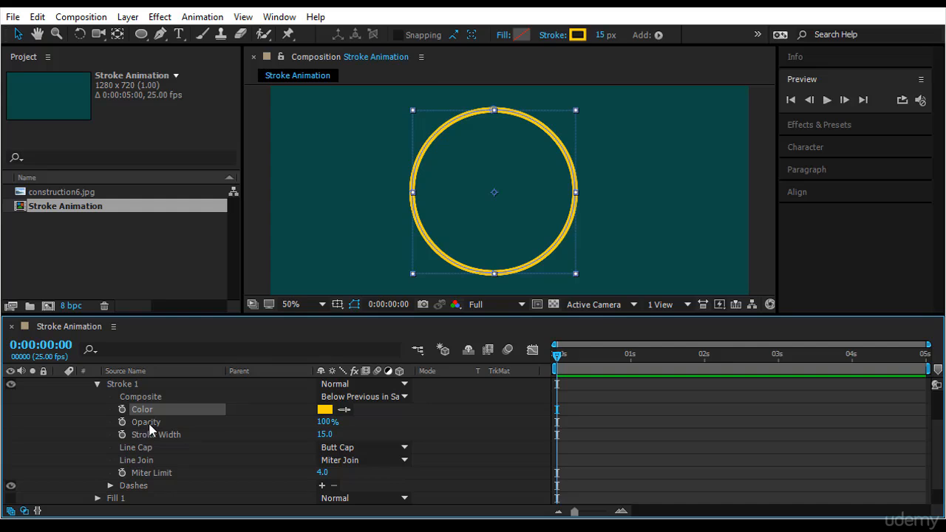
left_click(159, 422)
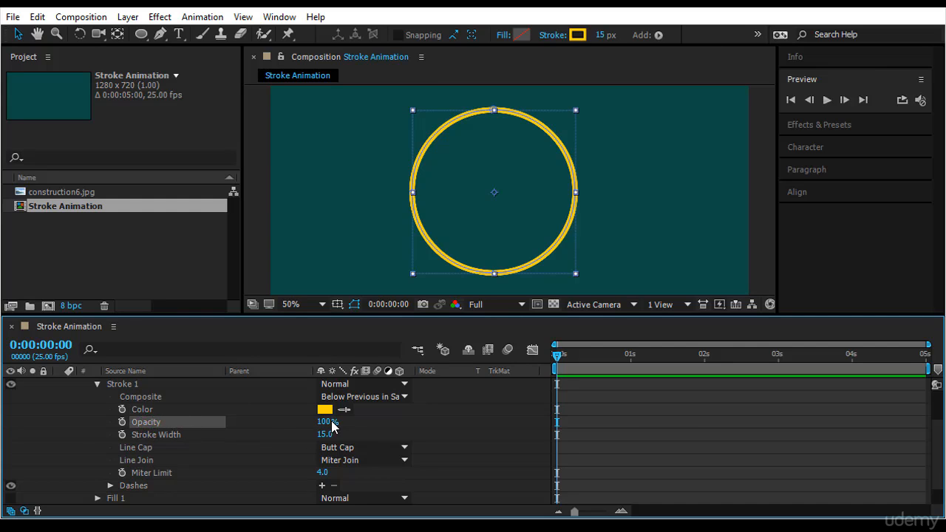
mouse_move(332, 424)
left_mouse_down()
mouse_move(249, 428)
mouse_move(366, 426)
left_mouse_up()
Step: Give the circle a solid white fill and try adjusting the stroke's opacity
left_click(501, 35)
left_click(40, 29)
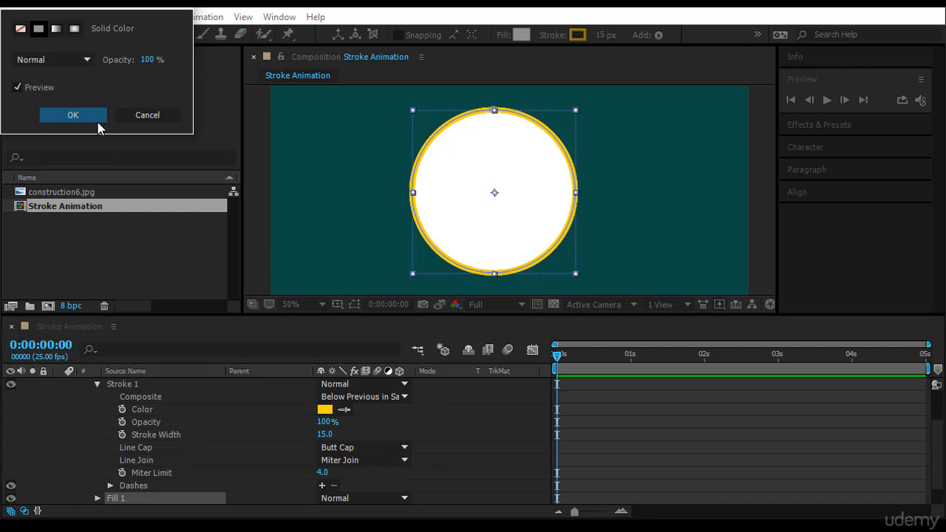
left_click(97, 115)
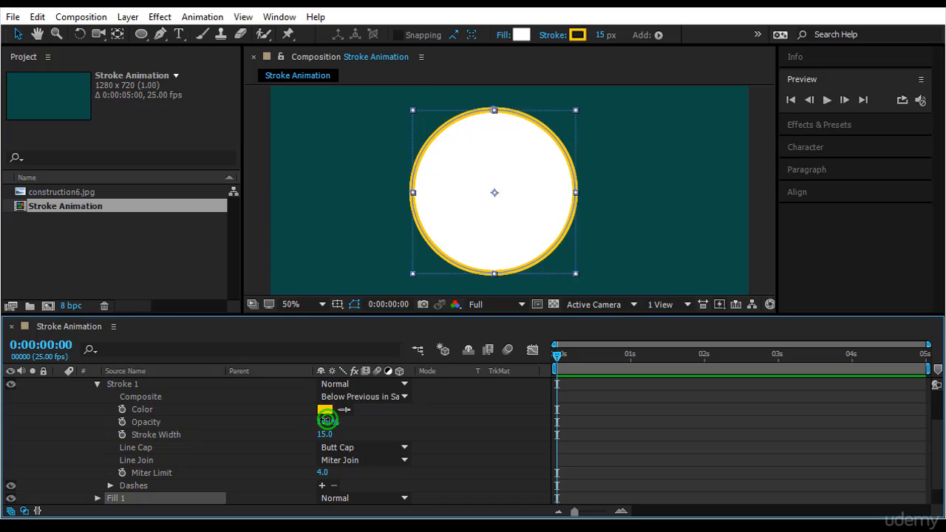
mouse_move(326, 423)
left_mouse_down()
mouse_move(257, 429)
mouse_move(538, 9)
left_mouse_up()
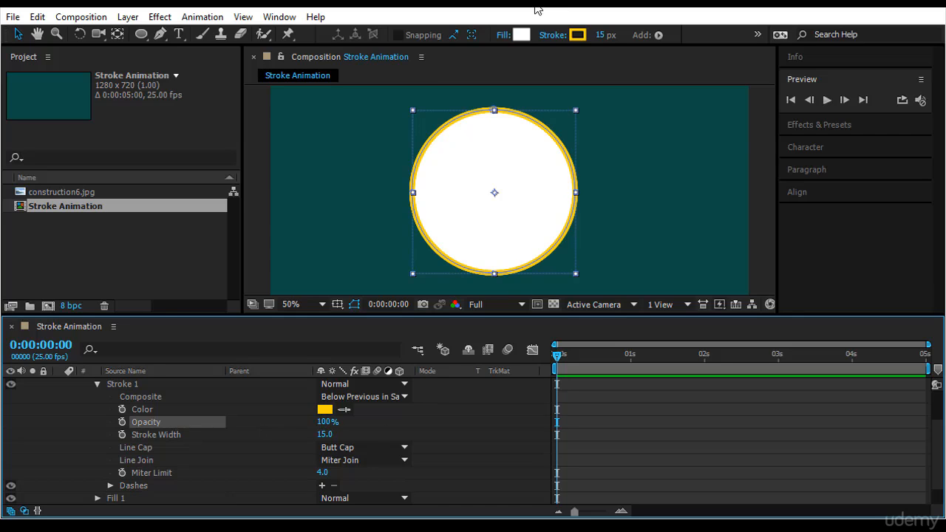
Step: Set the circle's fill colour to blue 350BBE and try adjusting the stroke's opacity and width
left_click(521, 35)
left_click(193, 71)
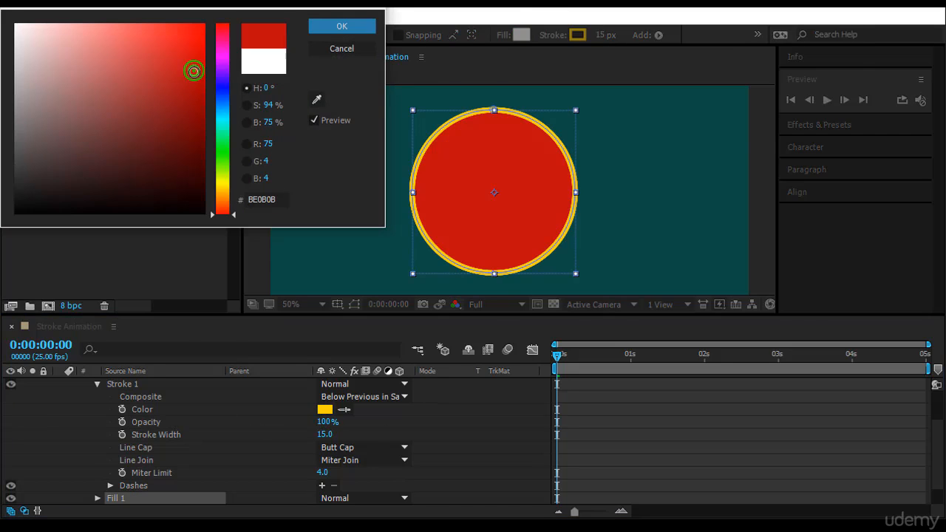
left_click(227, 82)
left_click_drag(227, 106, 221, 74)
left_click(342, 26)
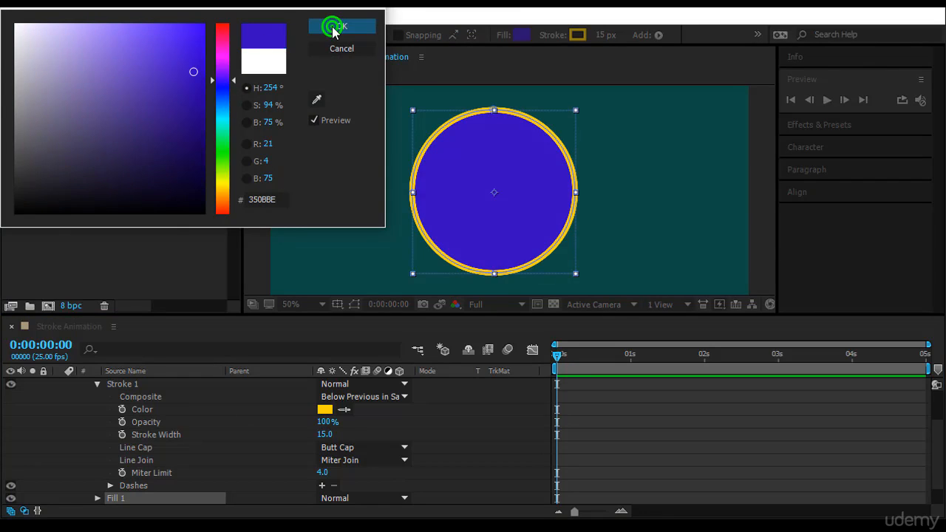
mouse_move(328, 423)
left_mouse_down()
mouse_move(265, 430)
mouse_move(384, 429)
left_mouse_up()
mouse_move(325, 434)
left_mouse_down()
mouse_move(274, 431)
mouse_move(384, 431)
left_mouse_up()
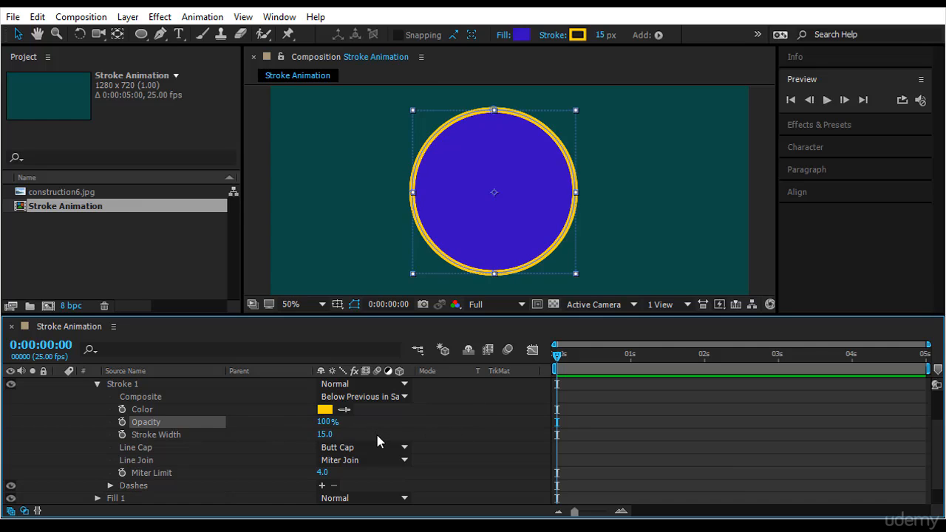
Step: Remove the circle's fill by setting its fill type to None
left_click(506, 35)
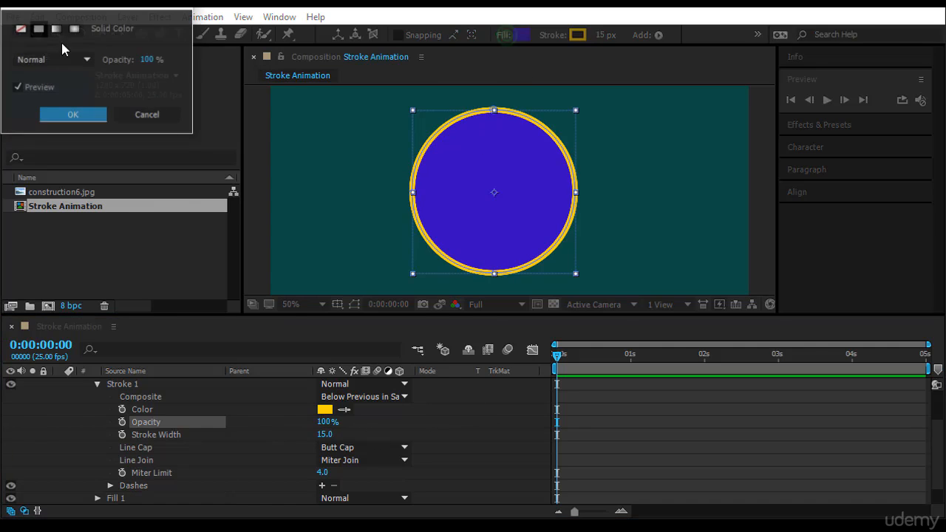
left_click(21, 28)
left_click(74, 116)
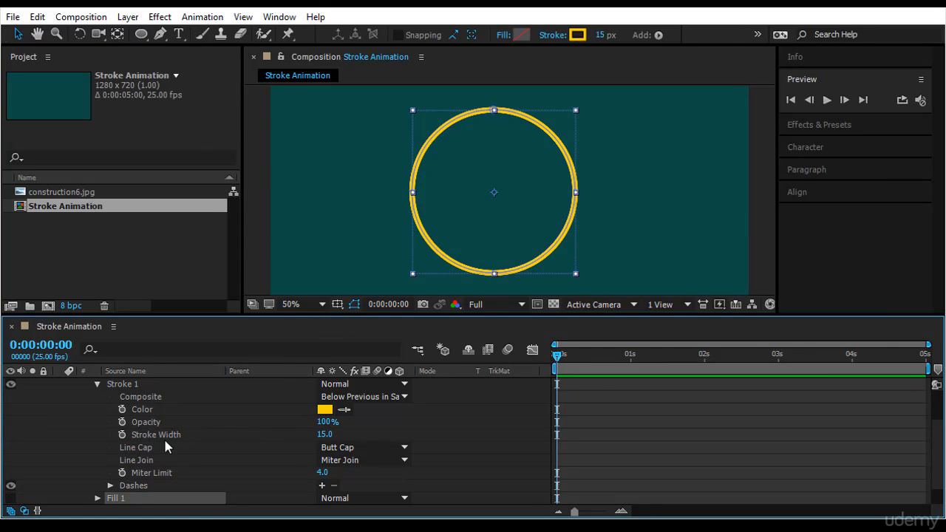
Step: Add a Stroke Width keyframe at 0:00:00:00 and set its value to 0
left_click(123, 435)
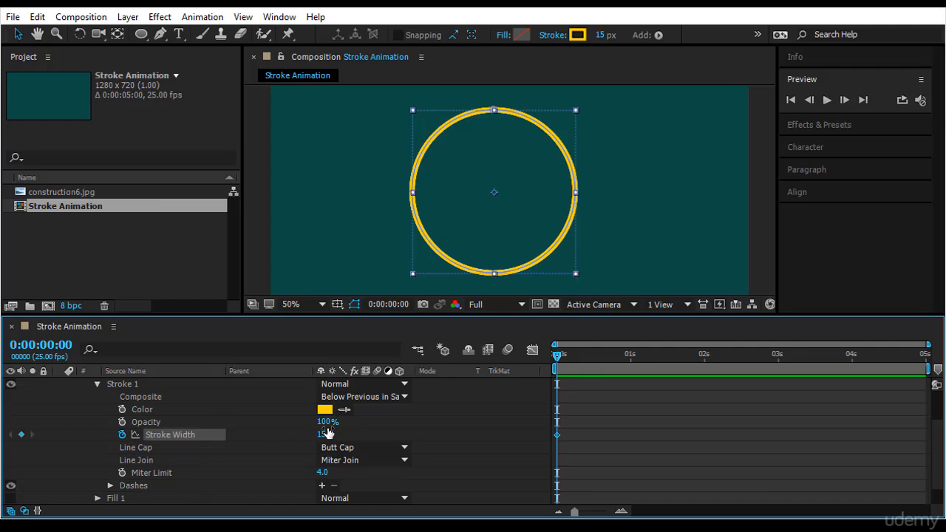
left_click(327, 433)
type("0")
key("Return")
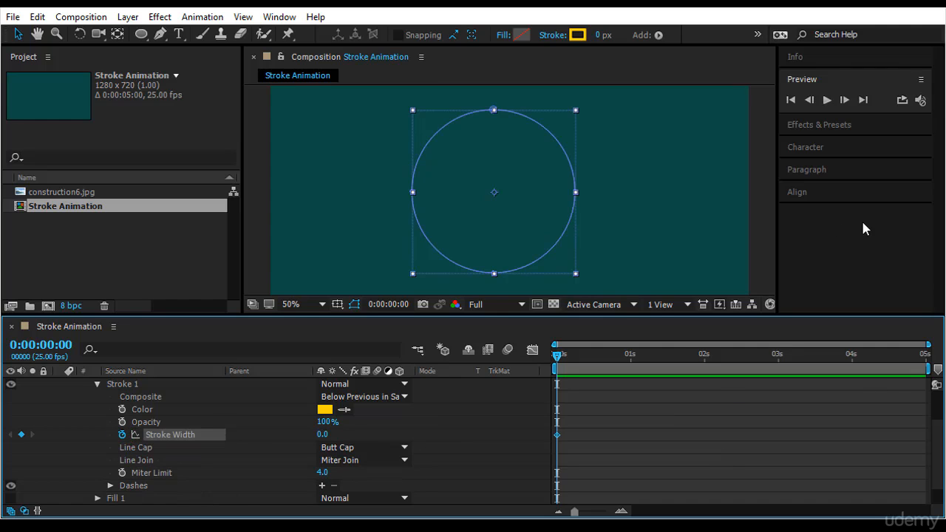
Step: Add a Stroke Width keyframe at 0:00:00:14 with a value of 96
left_click_drag(560, 360, 601, 365)
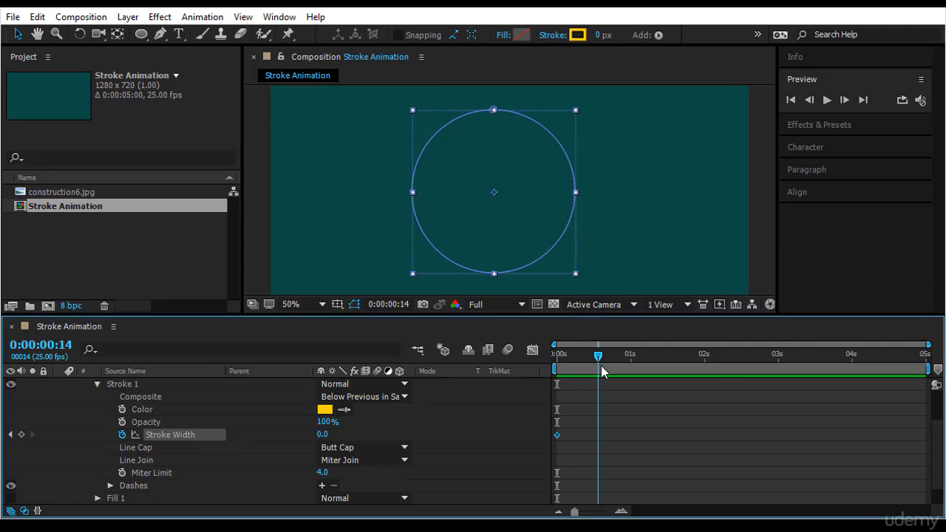
left_click(321, 434)
left_click_drag(320, 435, 671, 347)
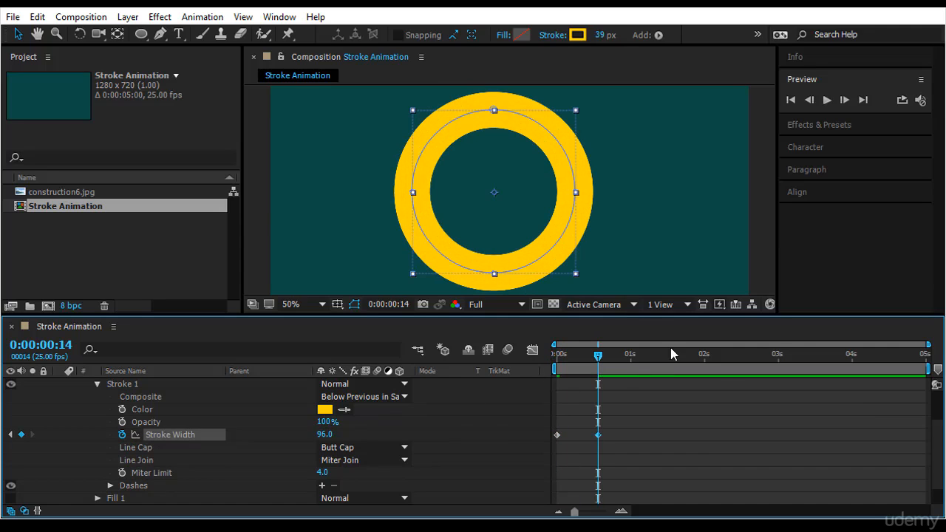
Step: Add a Stroke Width keyframe at 0:00:01:00 with a value of 0
left_click_drag(599, 360, 630, 360)
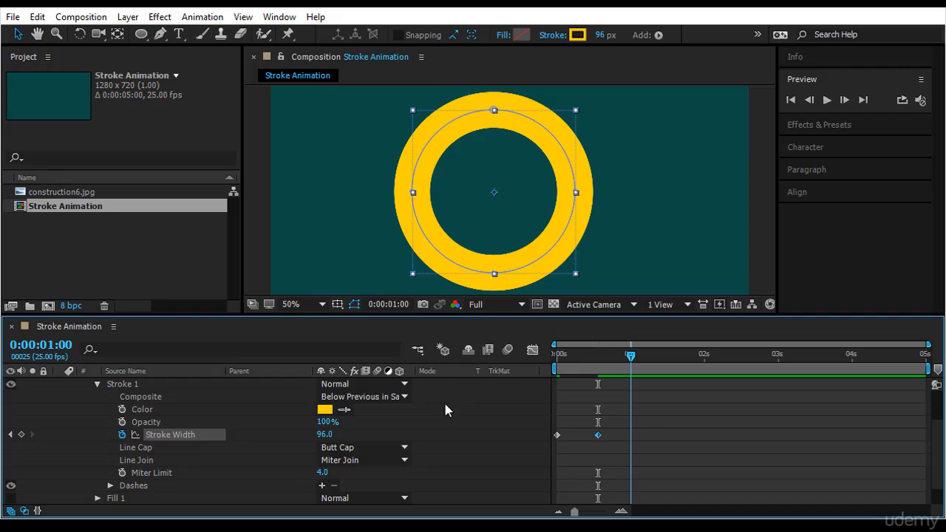
left_click(323, 434)
type("0")
key("Return")
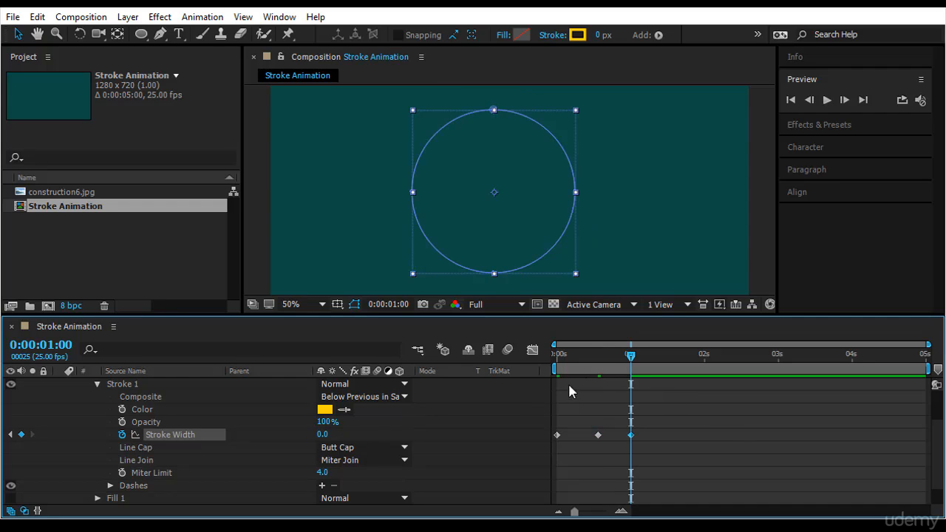
Step: Play back the stroke width animation from the start of the composition
left_click_drag(640, 354, 539, 356)
left_click(639, 401)
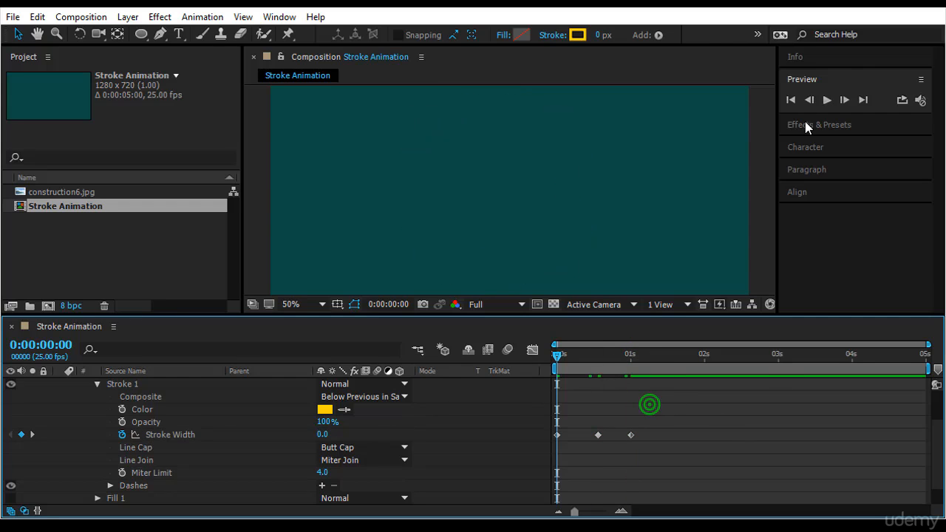
left_click(828, 100)
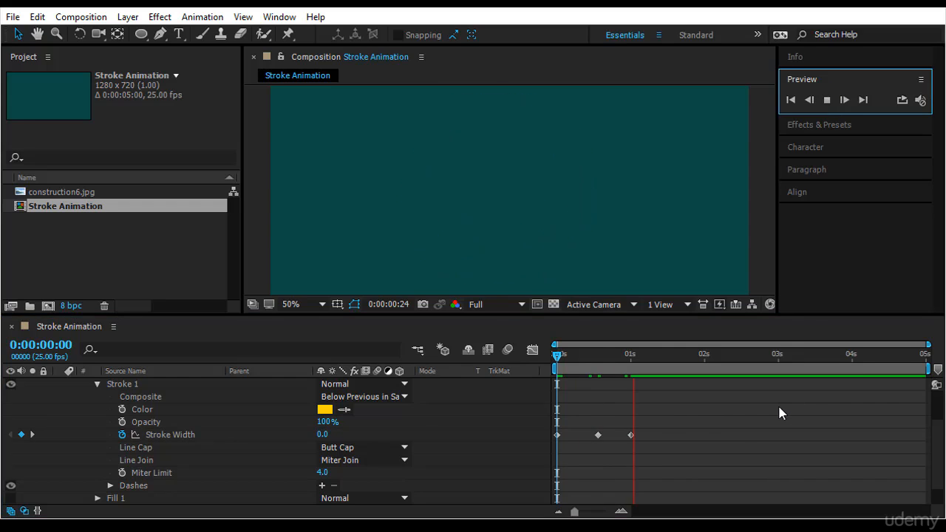
Step: Add a stroke colour keyframe at 0:00:00:00 and another at 0:00:00:14 set to blue 000CFF
left_click(559, 361)
left_click(122, 409)
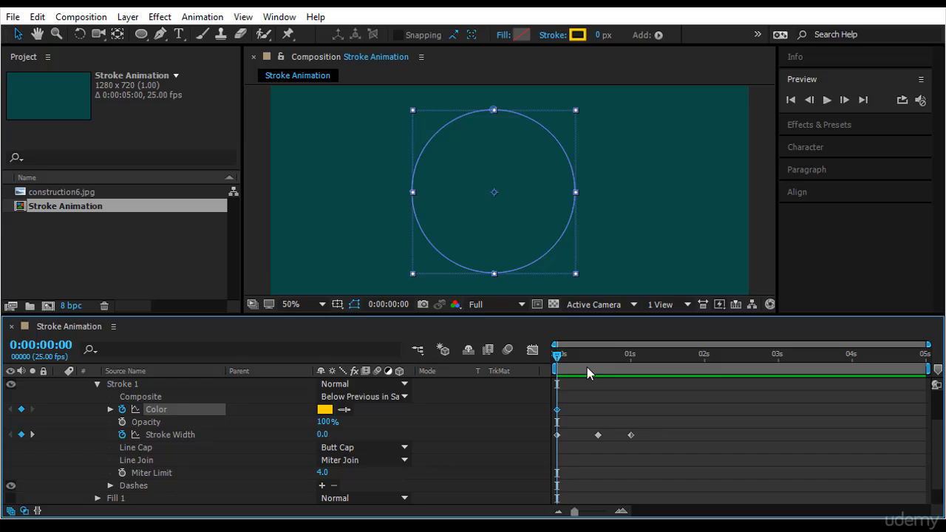
key("k")
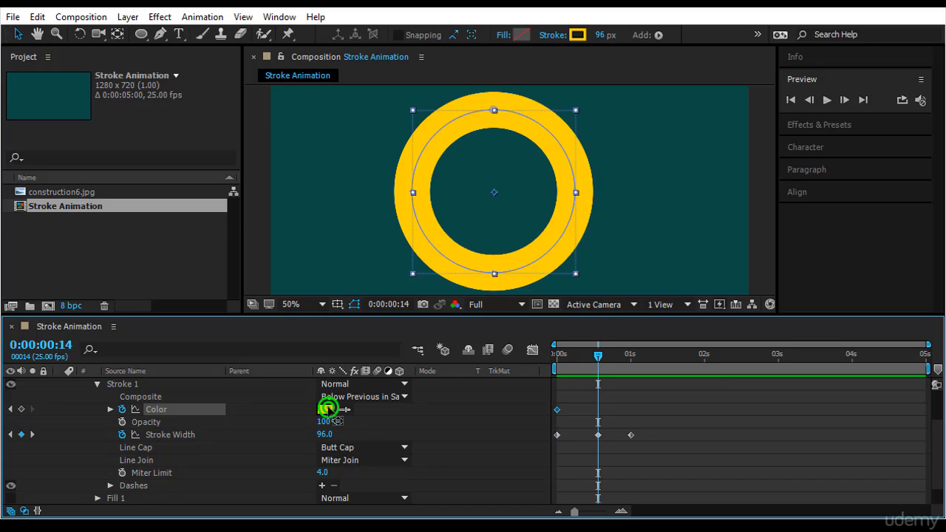
left_click(324, 410)
left_click_drag(218, 65, 223, 91)
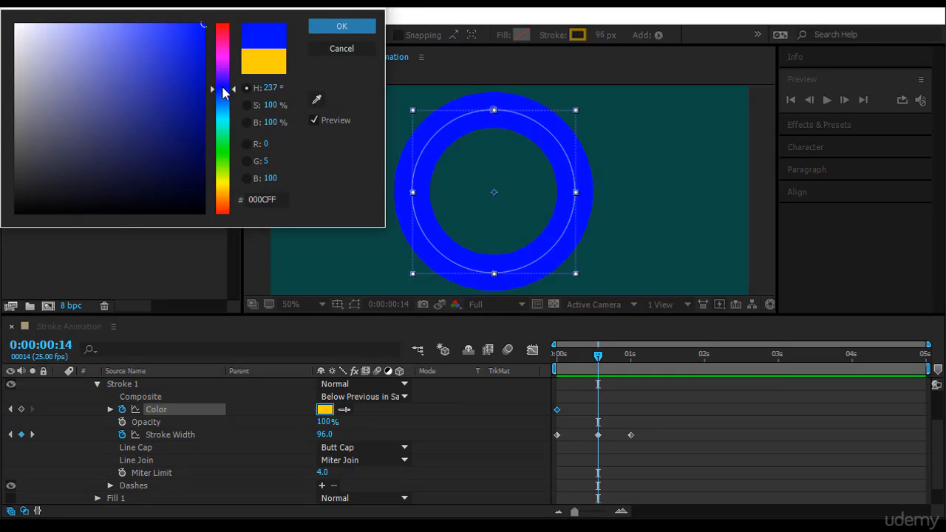
left_click(339, 26)
Step: Add a magenta stroke colour keyframe at 0:00:01:00, aligned with the last Stroke Width keyframe
key("k")
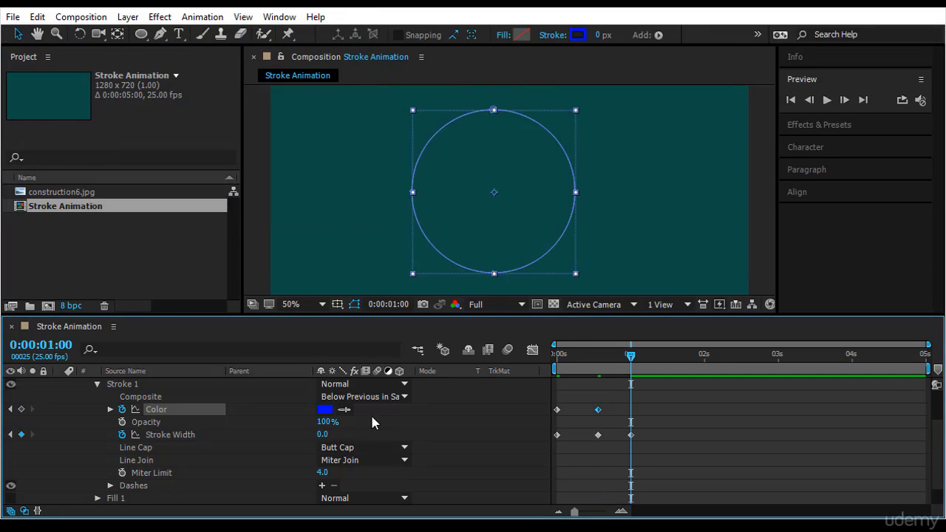
left_click(326, 411)
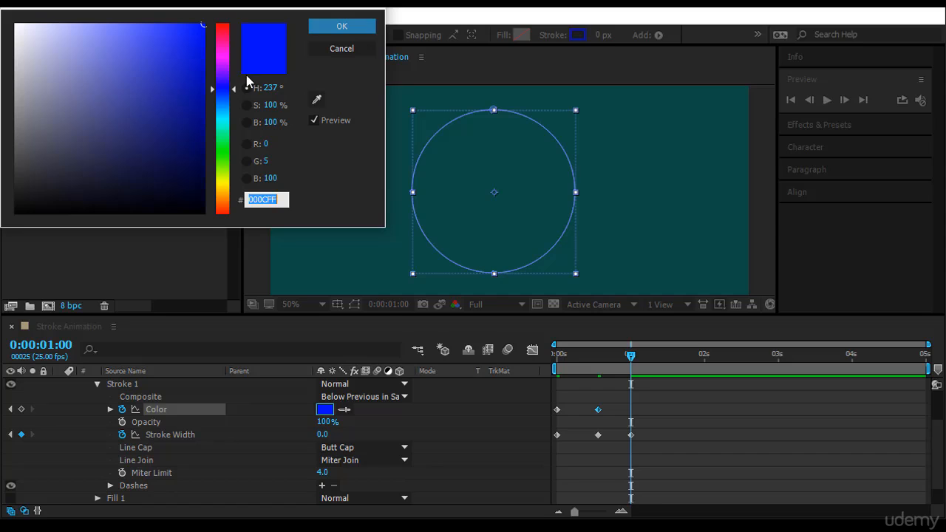
left_click(226, 54)
left_click(359, 27)
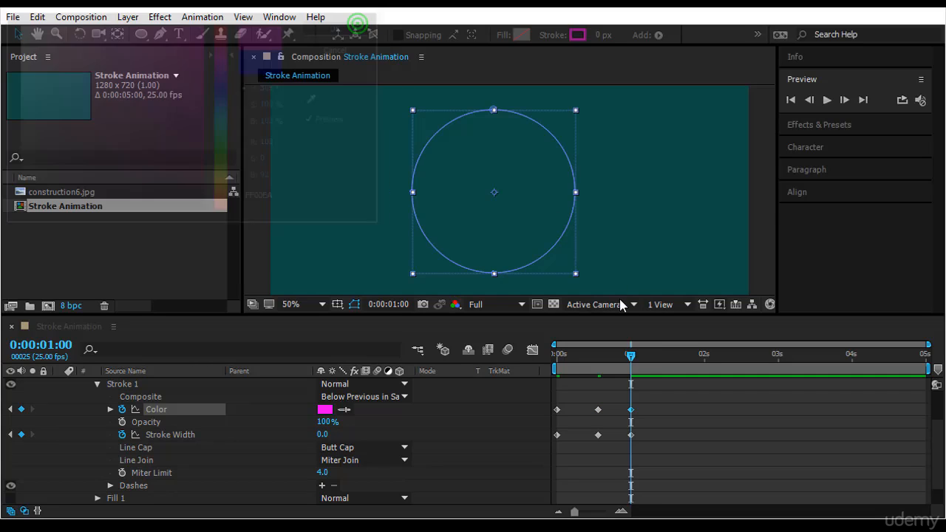
Step: Play back the combined colour and width animation from the start and scrub through it
left_click_drag(630, 355, 443, 388)
left_click(733, 453)
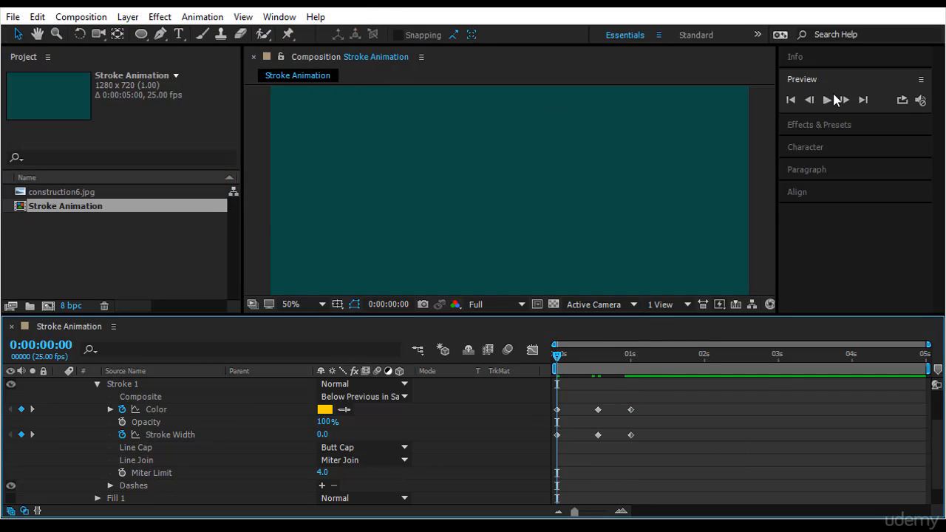
left_click(828, 100)
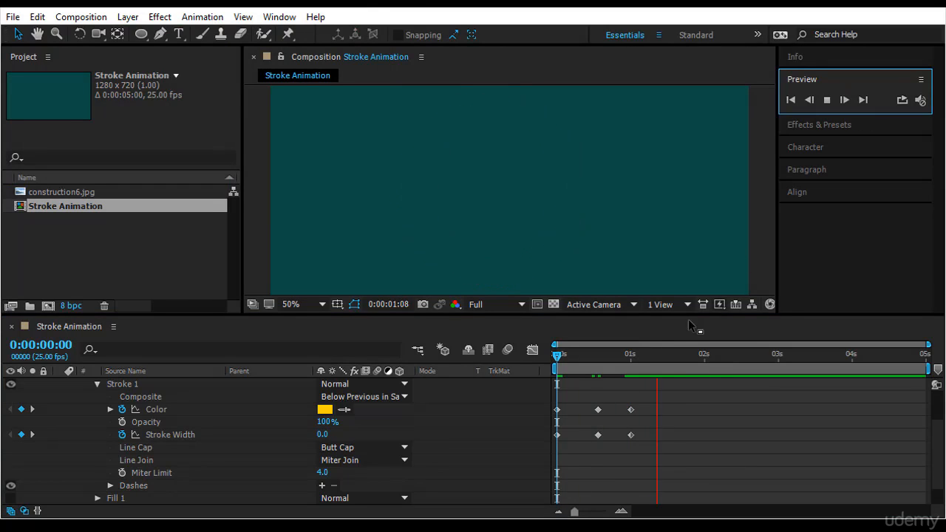
left_click(556, 357)
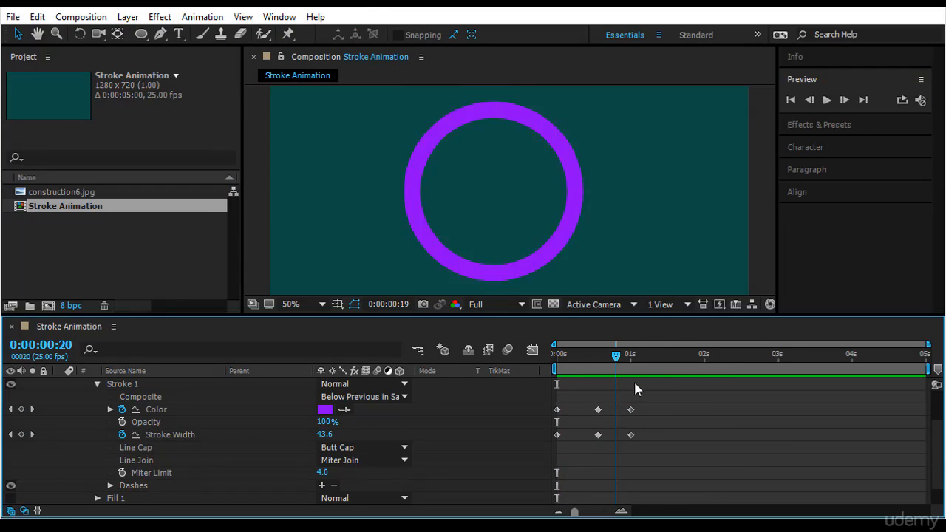
Step: Select all stroke colour and width keyframes and stretch their spacing proportionally so the last ones sit at 3 seconds
left_click(686, 448)
left_click_drag(670, 399, 556, 454)
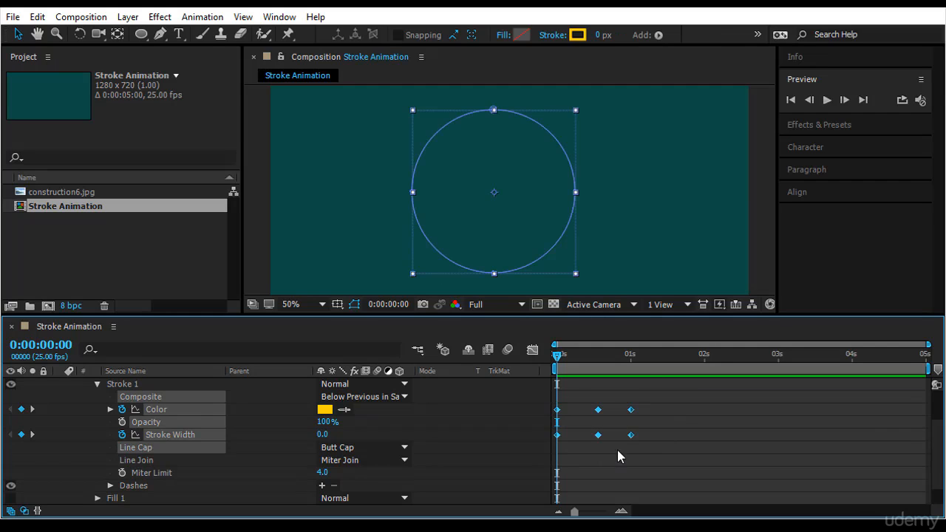
mouse_move(632, 436)
left_mouse_down()
mouse_move(797, 443)
mouse_move(778, 444)
left_mouse_up()
Step: Play back the slowed-down colour and width animation, then return to its start
left_click(811, 451)
left_click(826, 100)
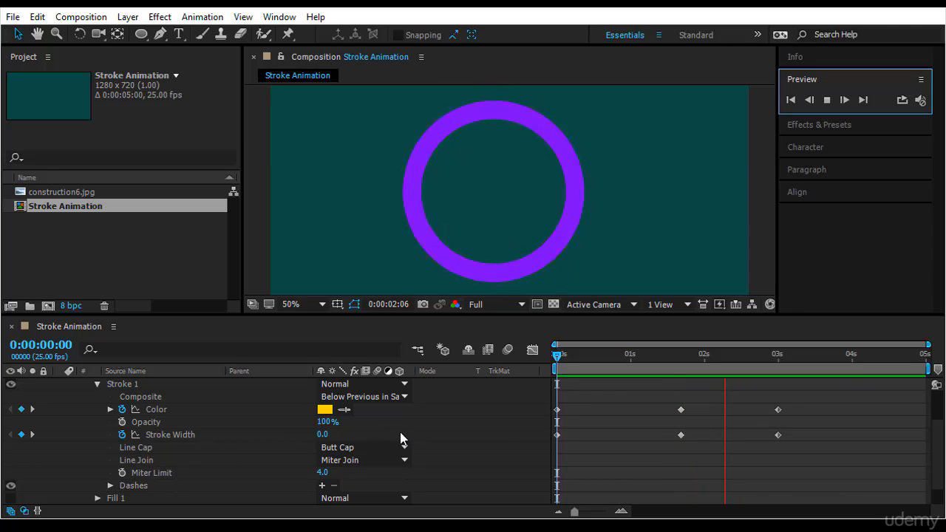
left_click(557, 357)
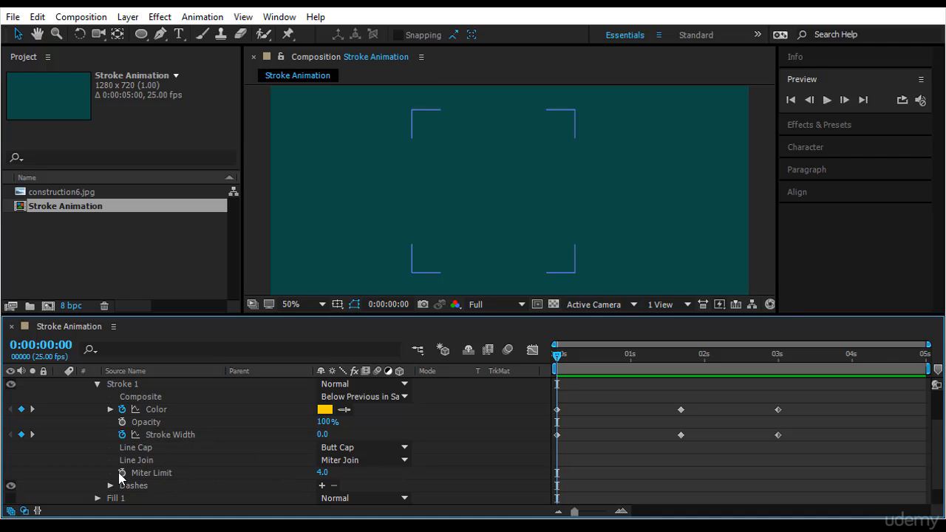
Step: Expand the stroke's Dashes settings, scrub the animation to 0:00:01:06 and return to the start
left_click(110, 486)
left_click_drag(557, 358, 649, 374)
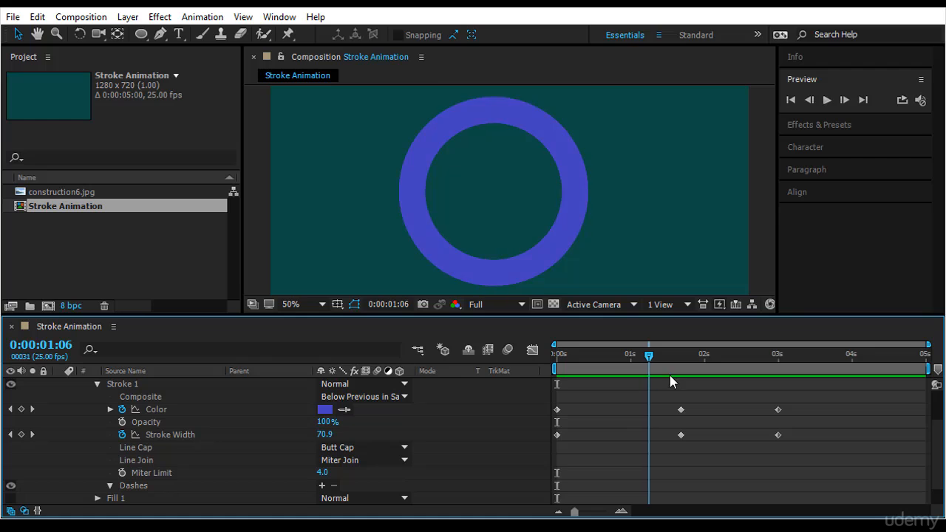
key("Home")
Step: Remove all keyframes from the stroke's colour and width, and set the stroke width to 15
left_click(122, 409)
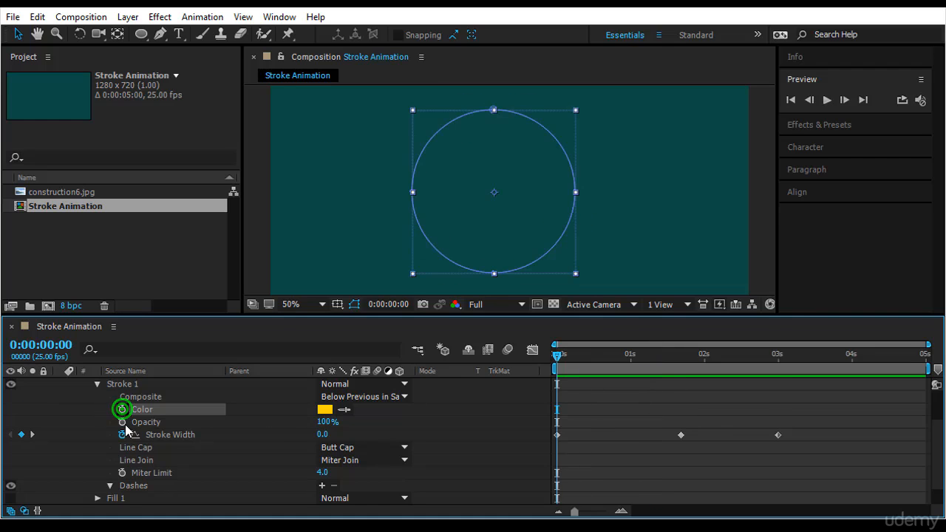
left_click(122, 435)
left_click(323, 435)
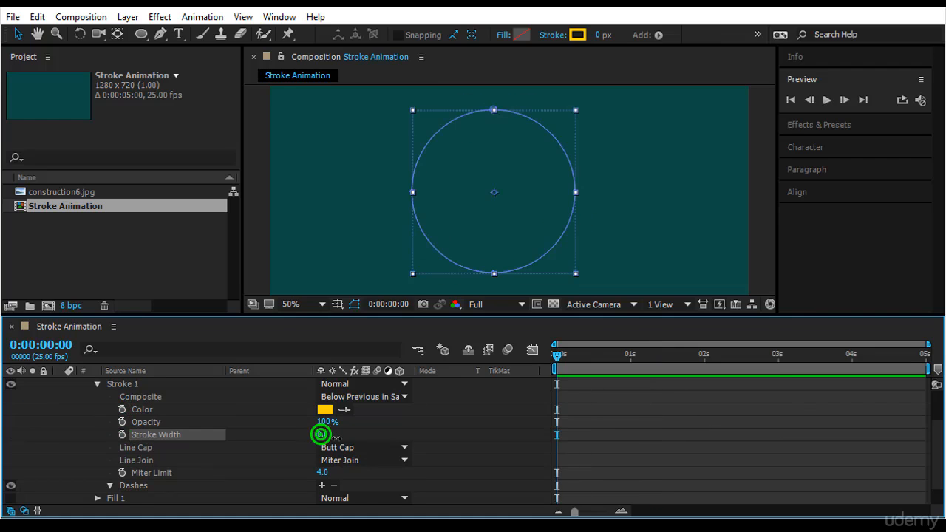
type("15")
key("Return")
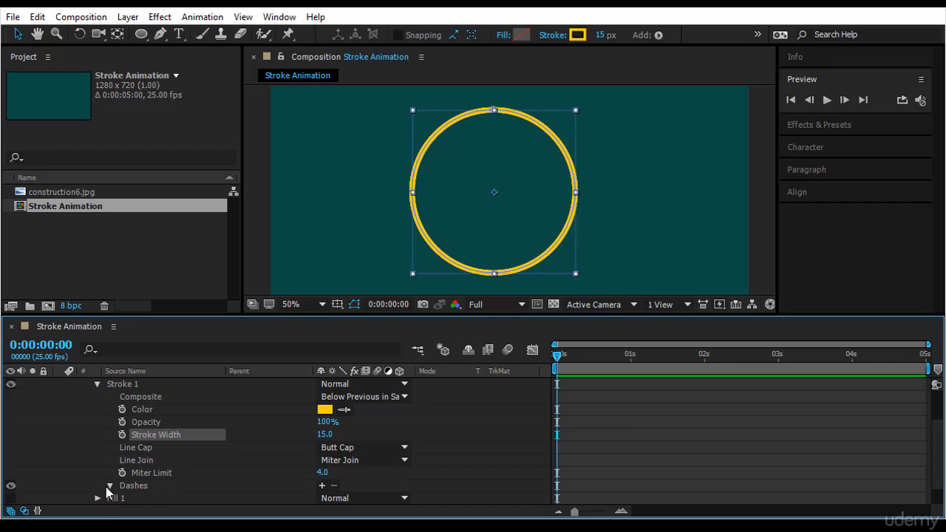
Step: Add a dash to the circle's stroke and examine the dashed outline up close at 100% magnification
scroll(211, 479, "down", 1)
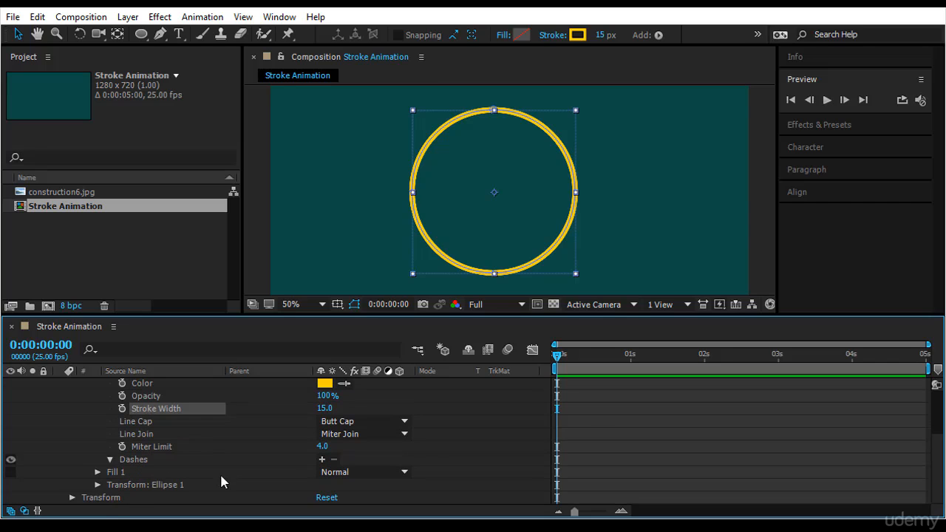
left_click(322, 459)
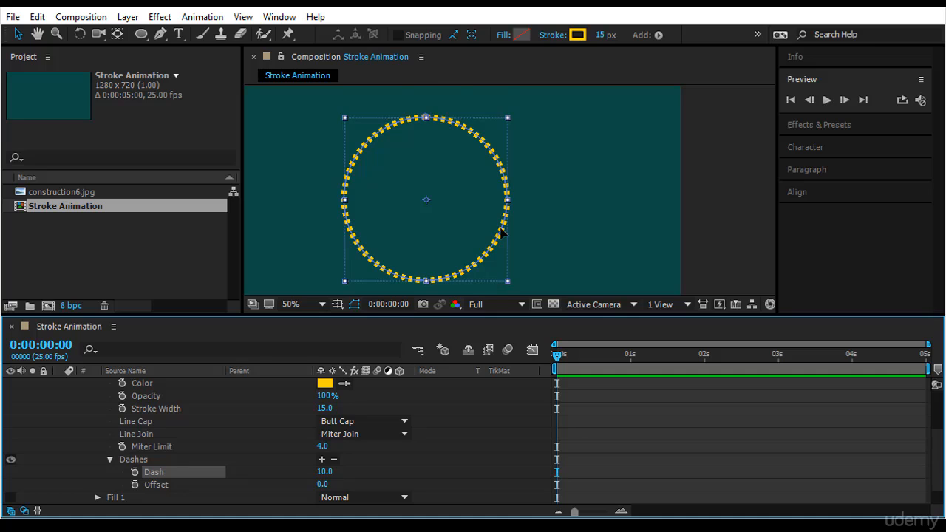
scroll(502, 233, "up", 2)
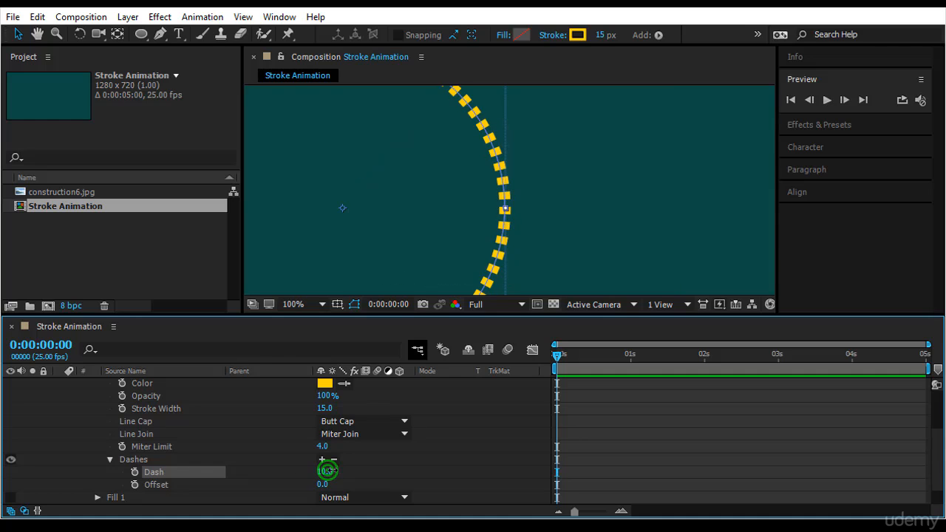
Step: Set the circle's dash length to 35 and change the stroke's line cap to Round Cap
left_click_drag(325, 472, 350, 472)
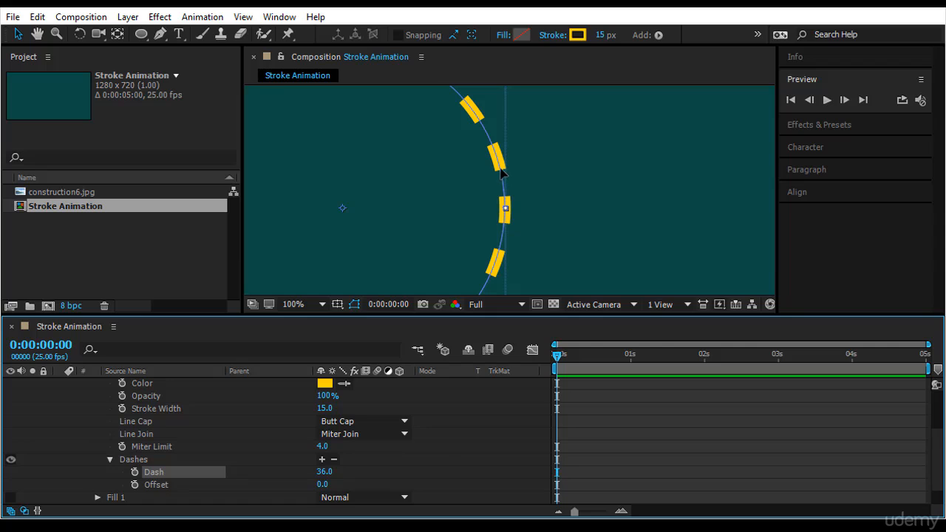
left_click(324, 471)
type("35")
key("Return")
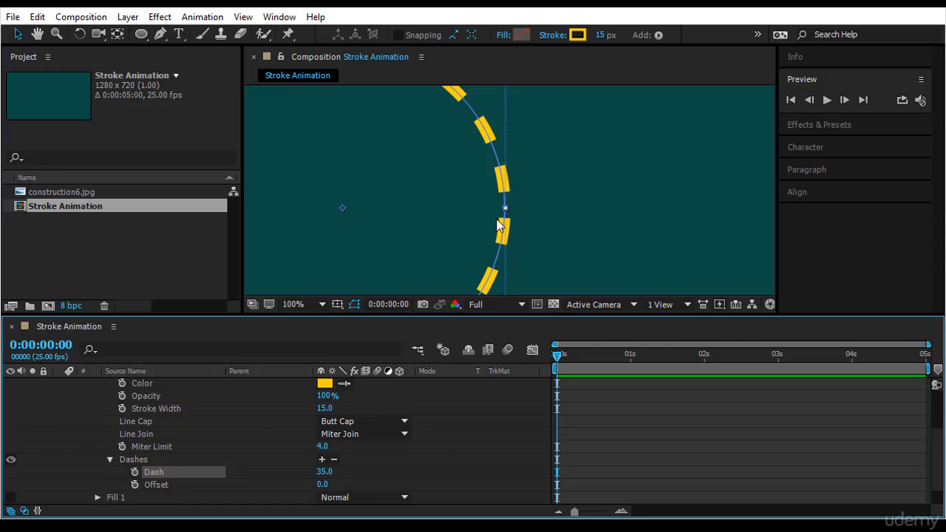
left_click(338, 418)
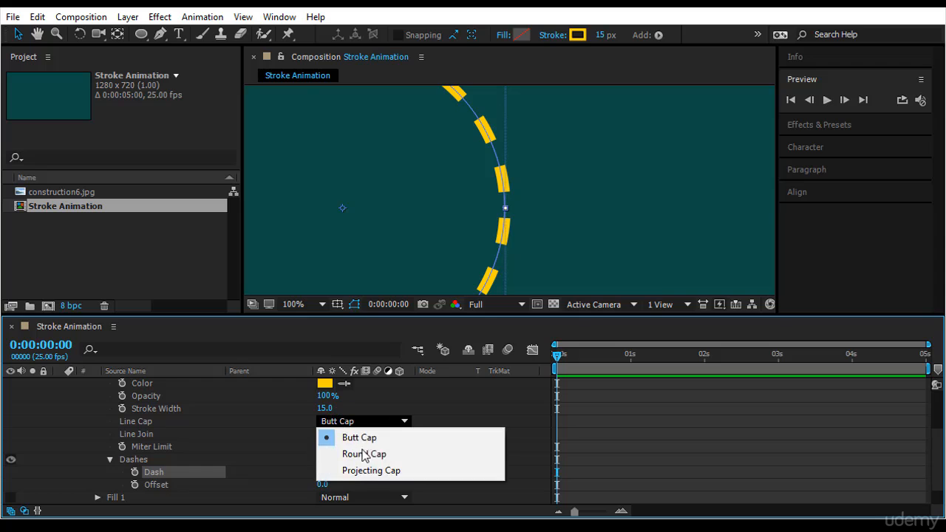
left_click(363, 452)
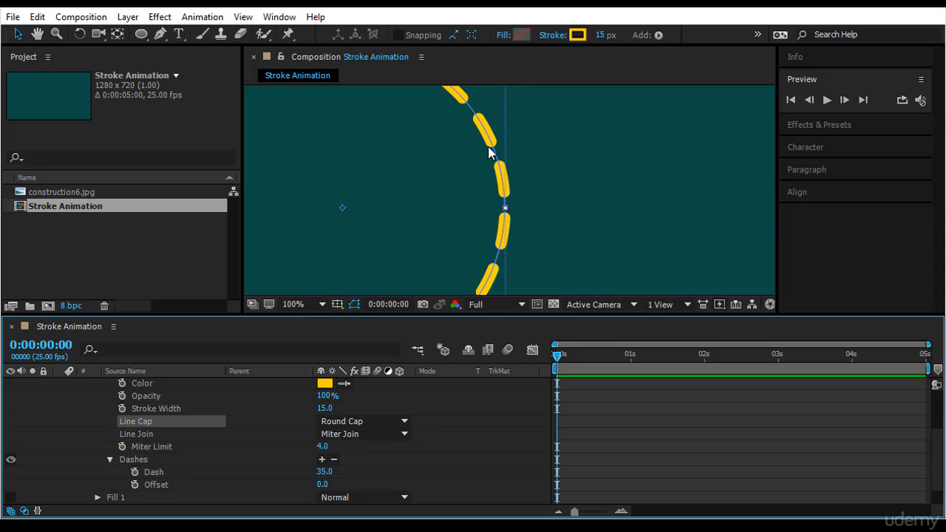
Step: Add a gap to the stroke's dashes, with a dash length of 38 and a gap of 63
left_click_drag(323, 472, 335, 477)
left_click(322, 459)
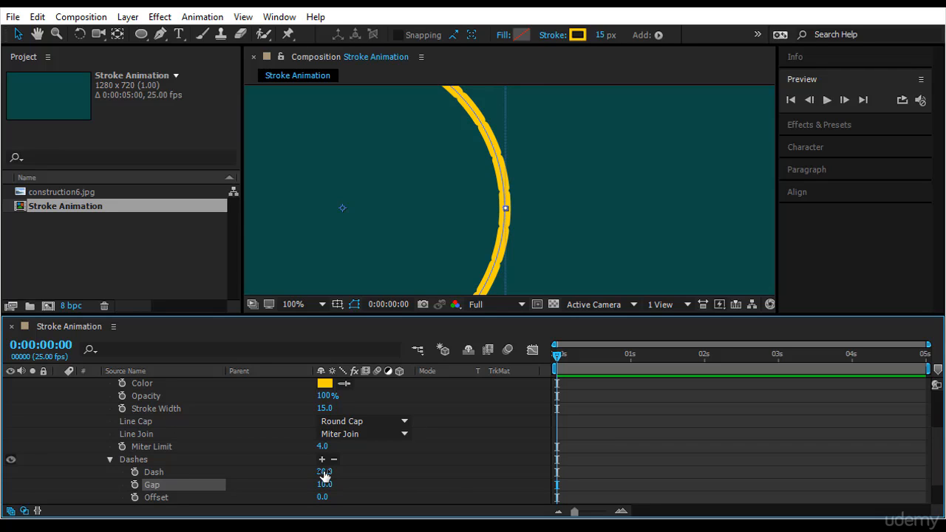
left_click(323, 472)
left_click(344, 483)
left_click(324, 484)
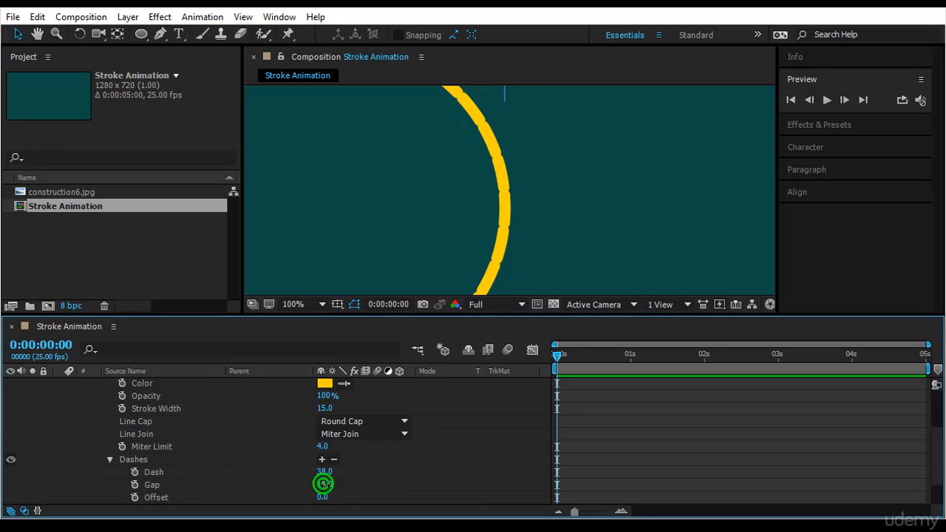
left_click_drag(324, 484, 364, 485)
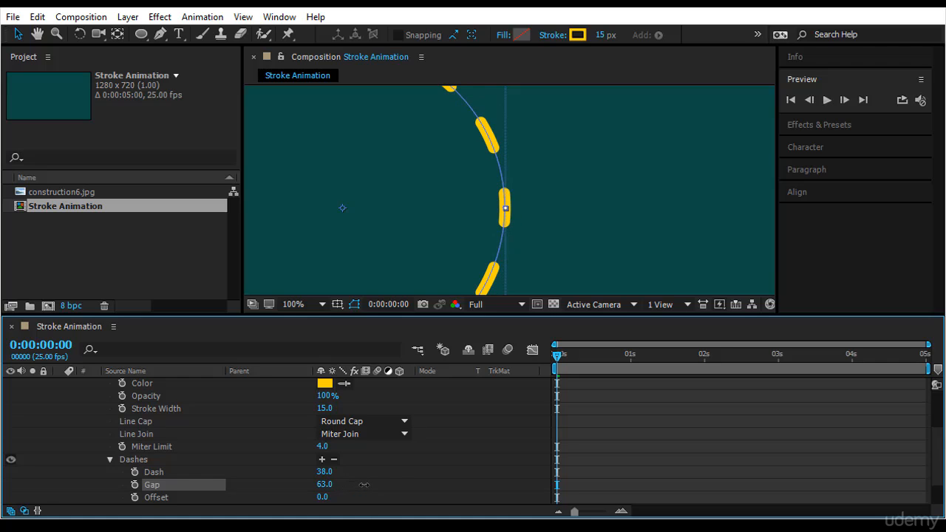
scroll(508, 217, "down", 2)
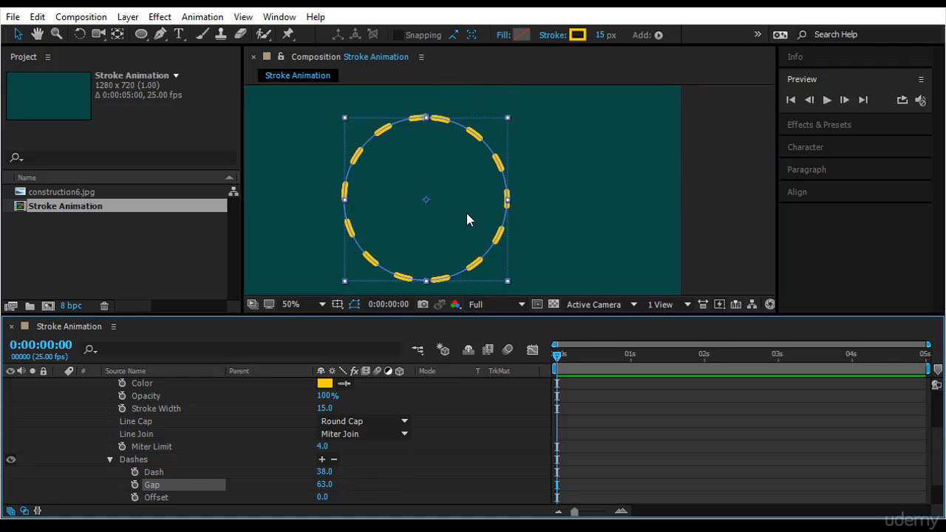
Step: Reduce the dash length to 0 to make a dotted circle and examine the dots at 100% magnification
left_click_drag(334, 474, 252, 471)
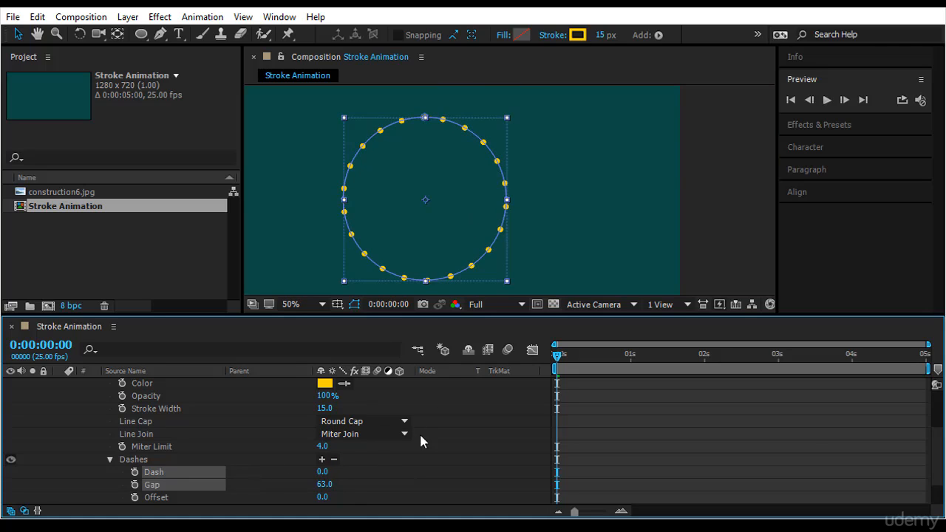
left_click(520, 190)
scroll(508, 194, "up", 2)
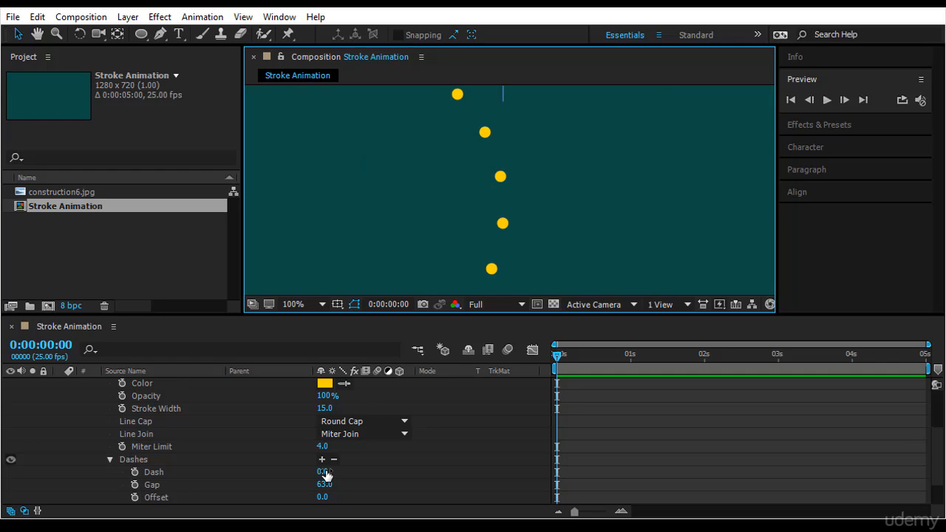
left_click_drag(326, 475, 322, 478)
Step: Try Butt Cap on the dotted stroke, and switch the line cap back to Round Cap
left_click(333, 421)
left_click(388, 439)
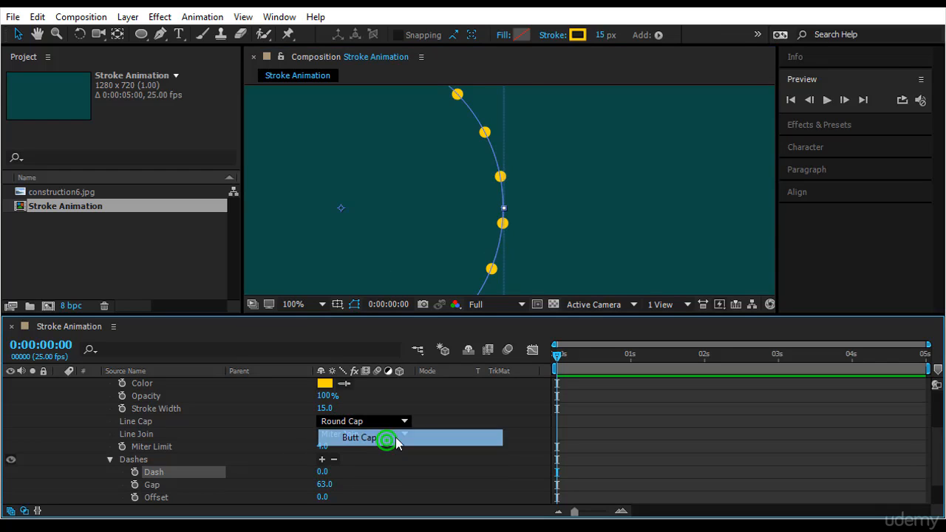
left_click(349, 423)
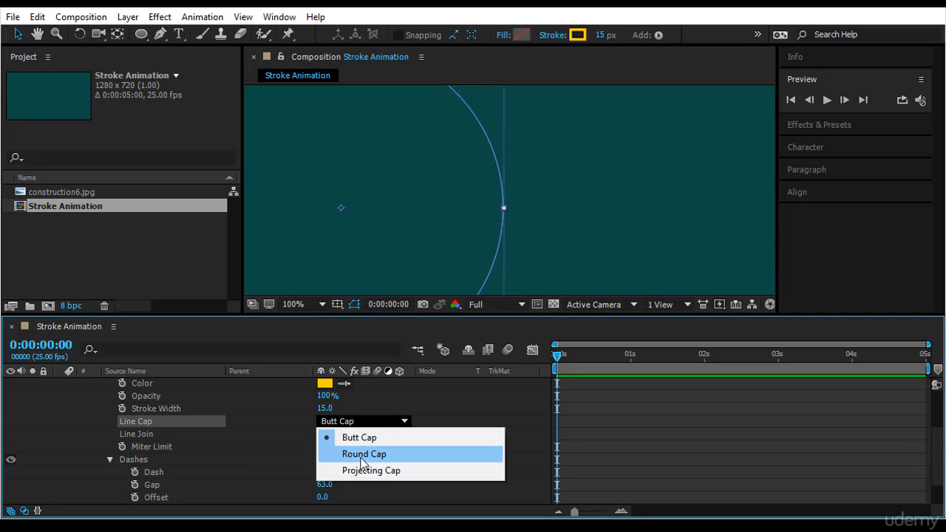
left_click(362, 456)
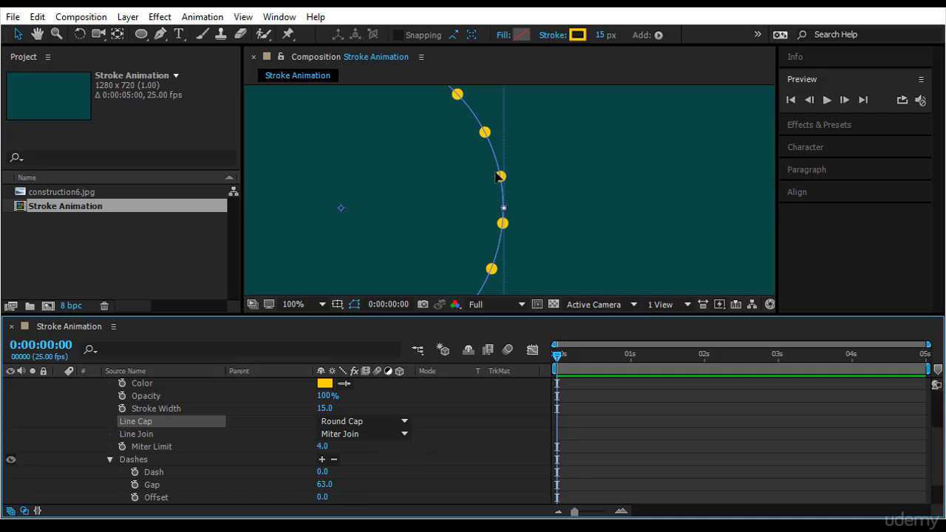
Step: Try a dash length of 1 on the dotted stroke, and set it back to 0
left_click(323, 473)
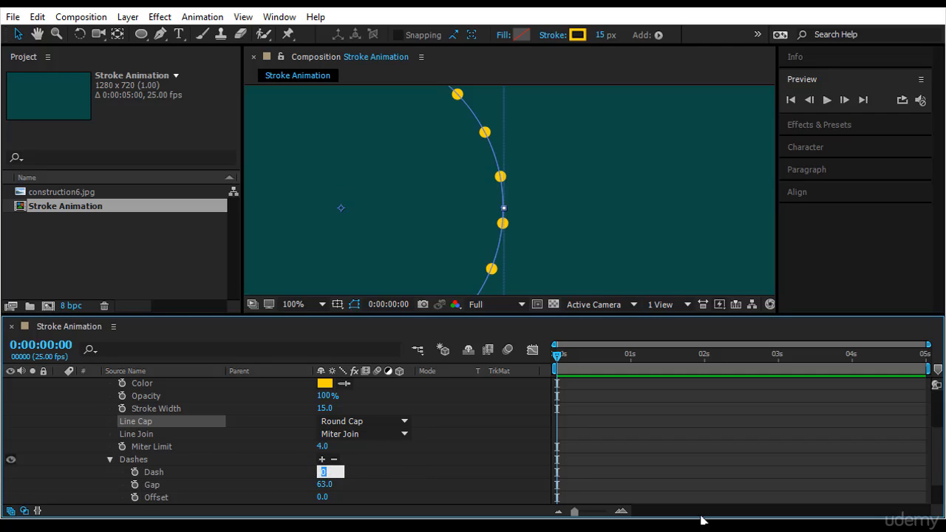
key("Return")
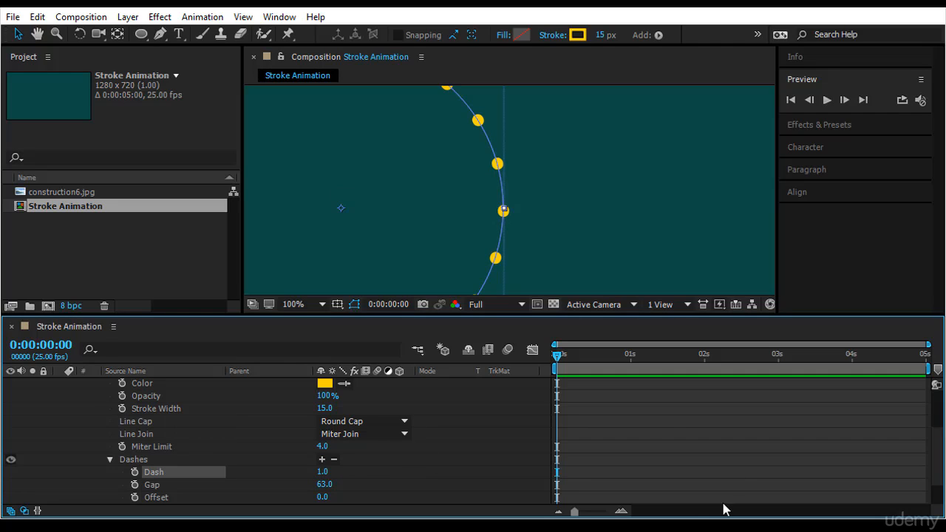
left_click(322, 471)
type("0")
key("Return")
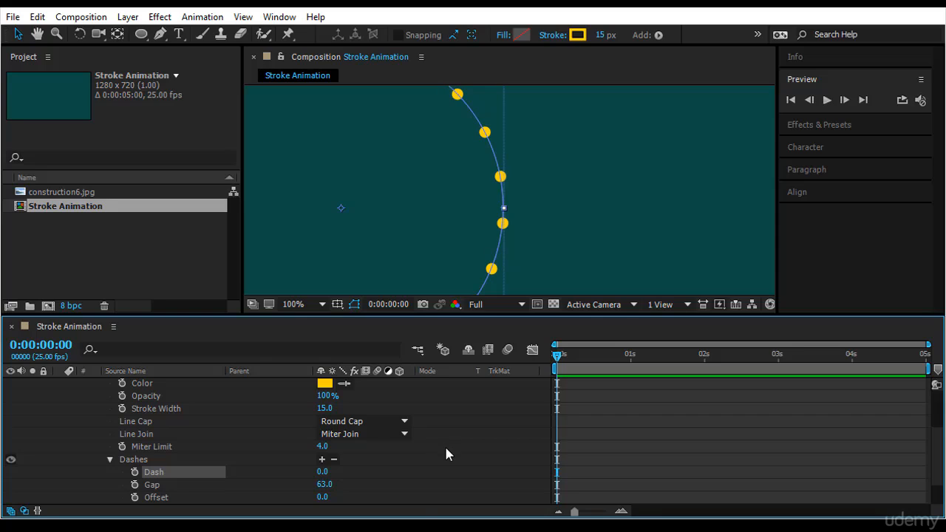
Step: Reduce the gap between the dots to 32 with the whole circle in view, and scrub the dash offset
mouse_move(324, 485)
left_mouse_down()
mouse_move(356, 488)
mouse_move(329, 488)
left_mouse_up()
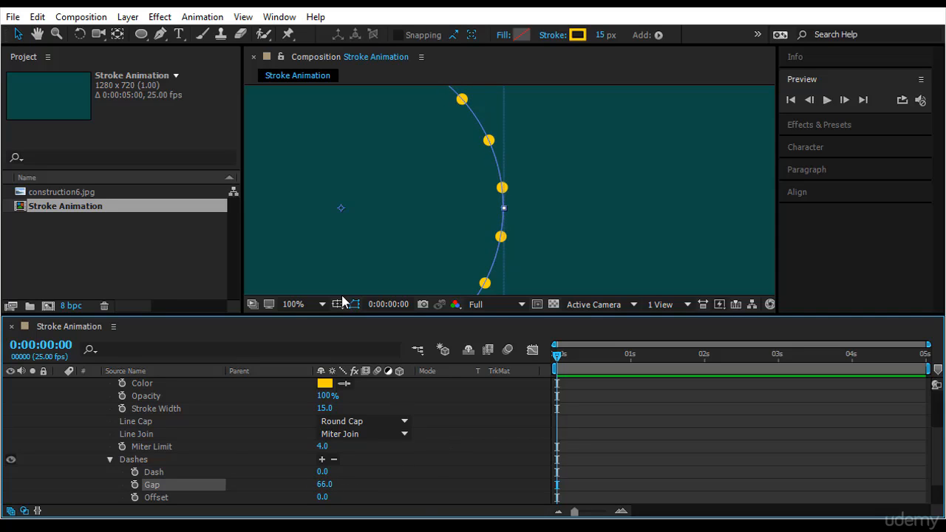
left_click(299, 305)
left_click(359, 54)
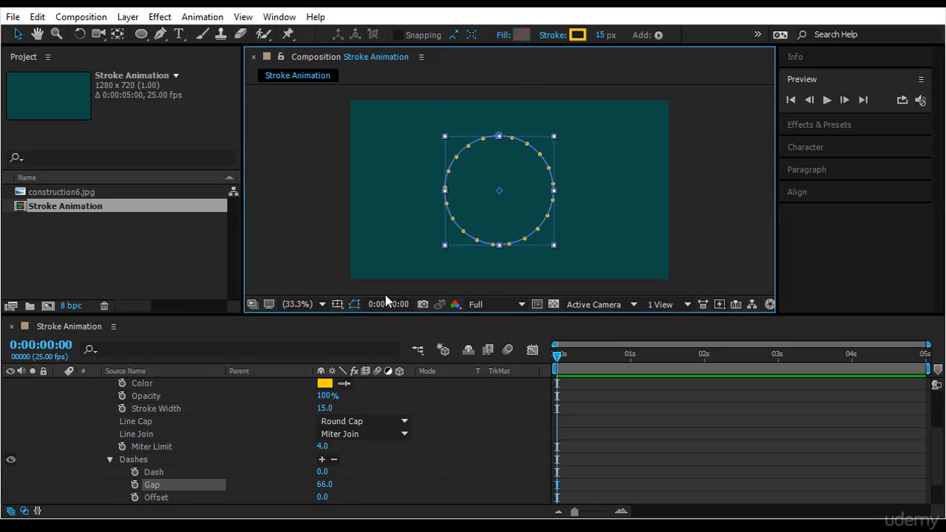
left_click_drag(326, 314, 319, 377)
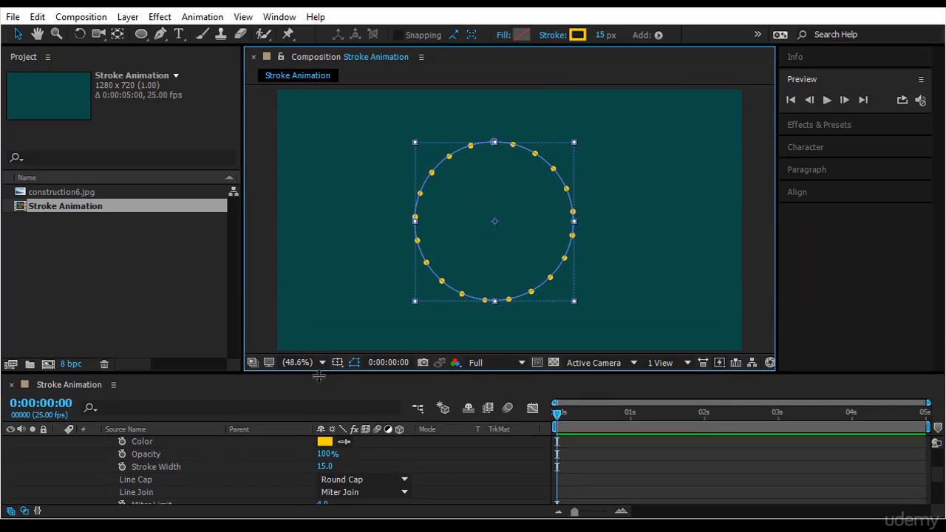
scroll(355, 473, "down", 3)
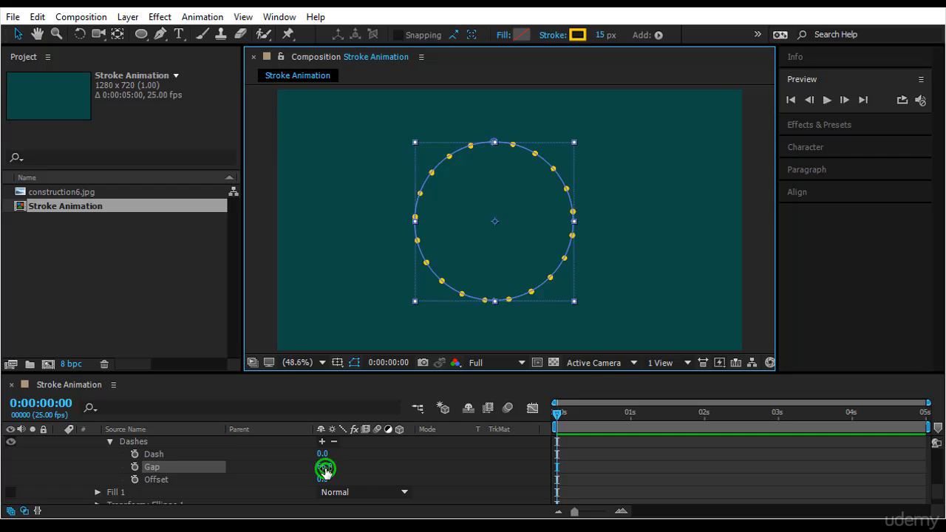
left_click_drag(330, 473, 301, 471)
left_click(477, 458)
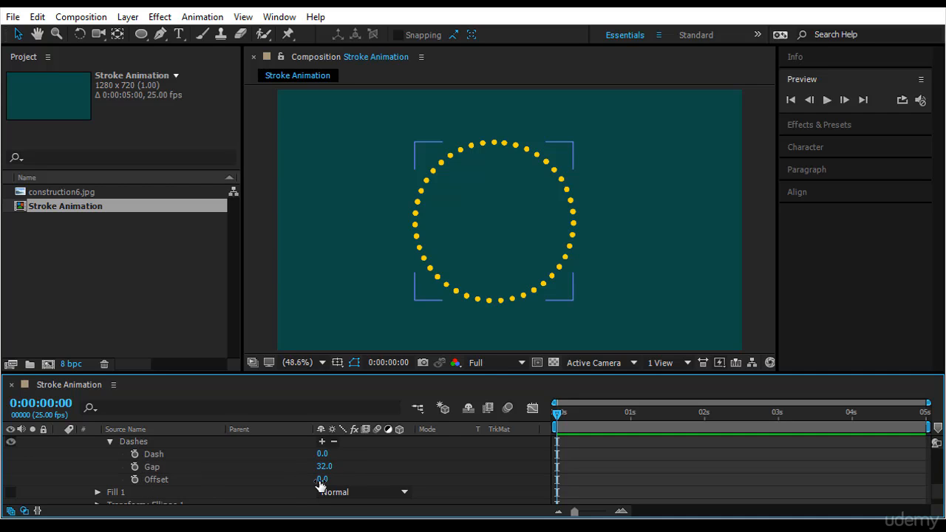
left_click_drag(320, 484, 497, 488)
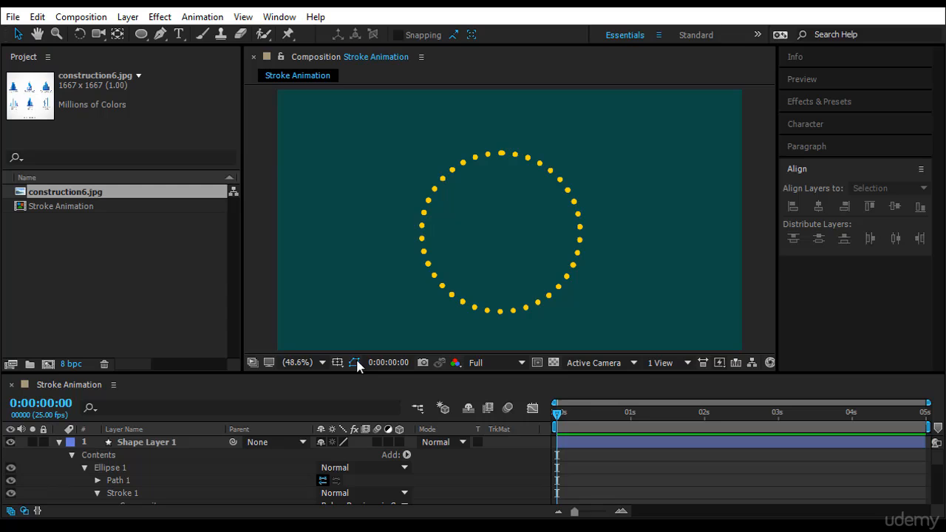
Step: Animate the circle's stroke width from 0 at the start of the composition to 15 at 0:00:00:13
left_click(366, 371)
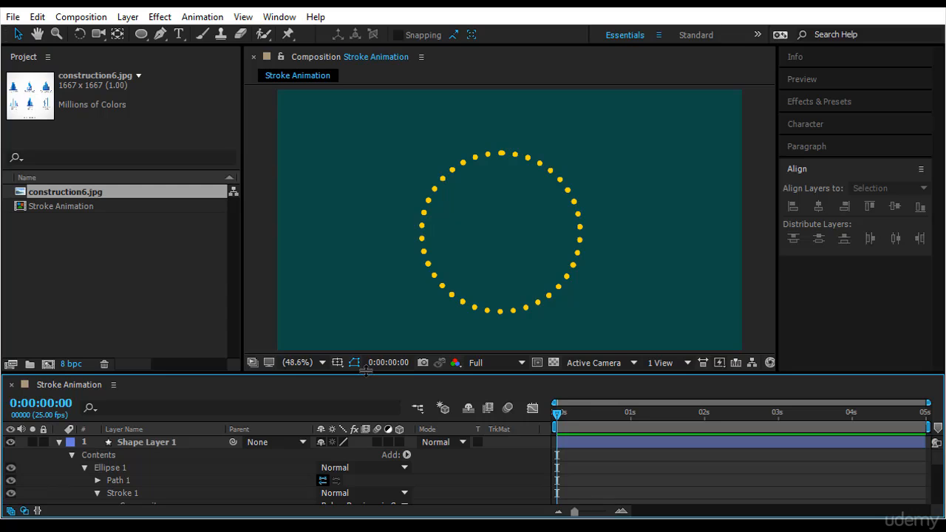
left_click_drag(369, 373, 370, 288)
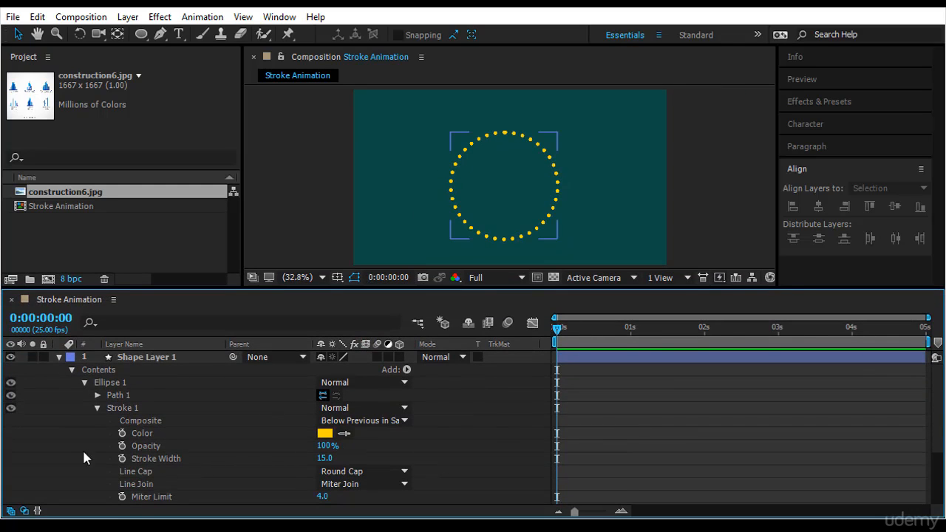
left_click(123, 458)
left_click(323, 457)
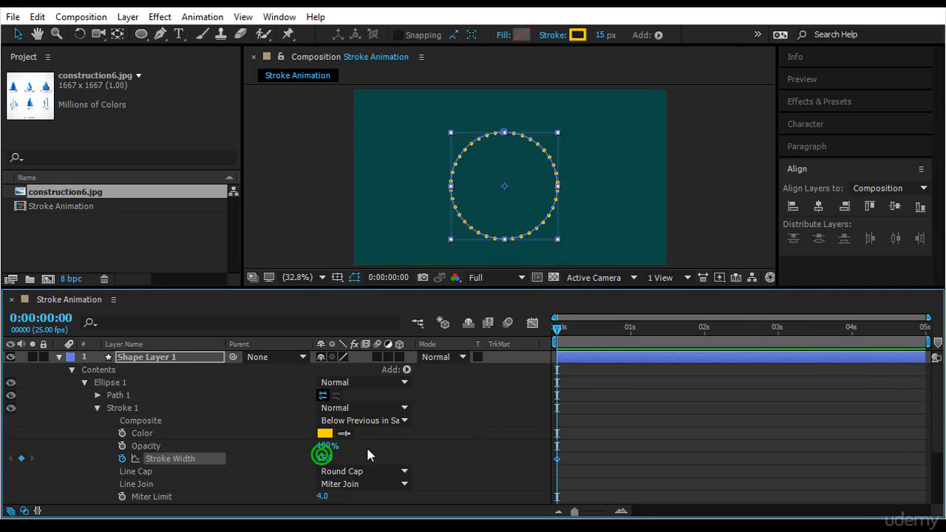
type("0")
key("Return")
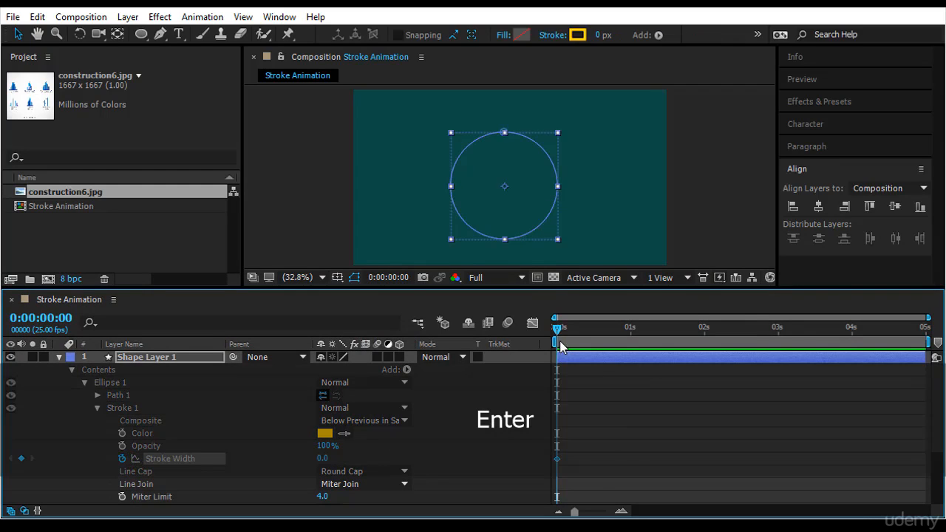
left_click_drag(557, 328, 595, 328)
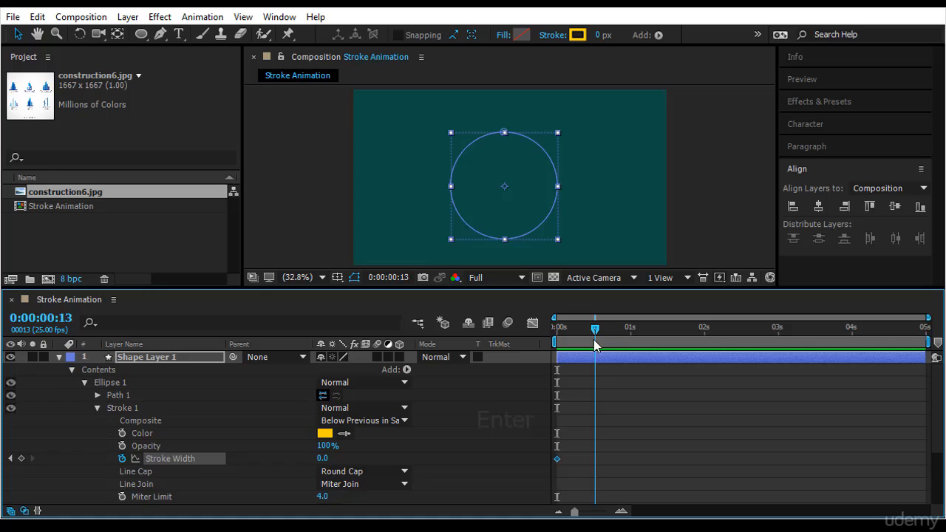
left_click(323, 458)
type("15")
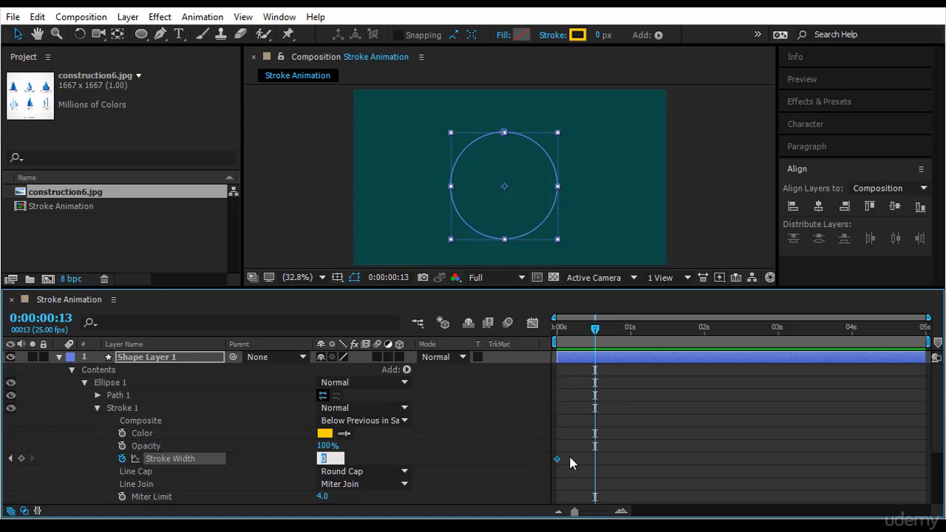
key("Return")
Step: Animate the dash offset from 0 at the start of the composition to 1200 at 0:00:04:24
scroll(270, 388, "down", 3)
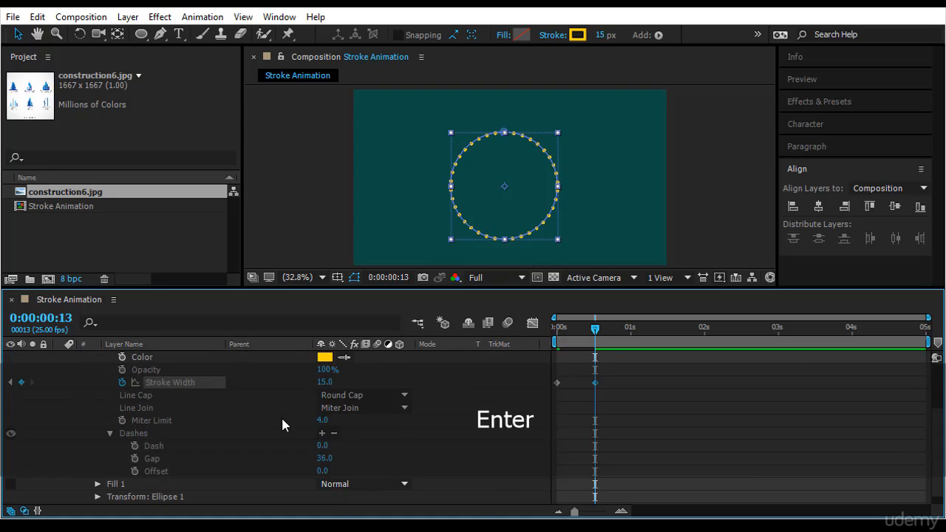
left_click_drag(596, 328, 572, 327)
key("Home")
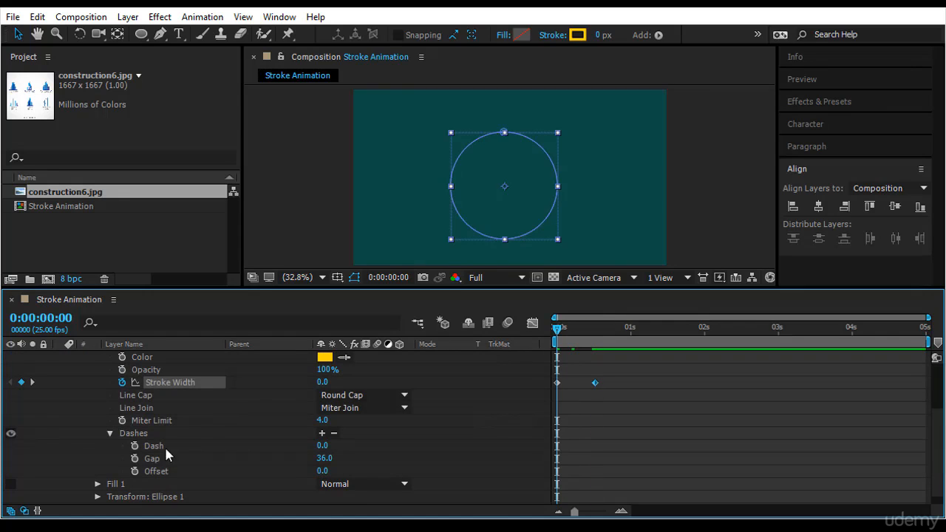
left_click(135, 471)
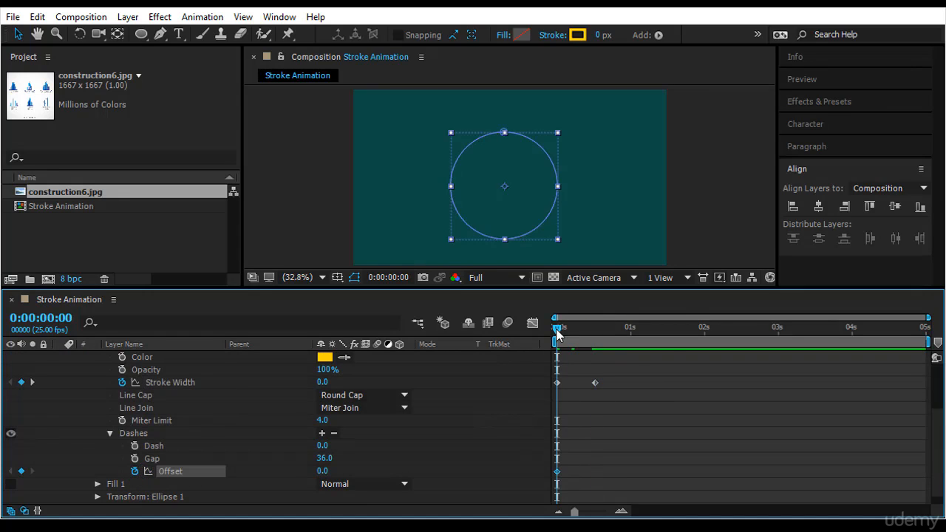
left_click_drag(558, 330, 937, 380)
left_click(320, 472)
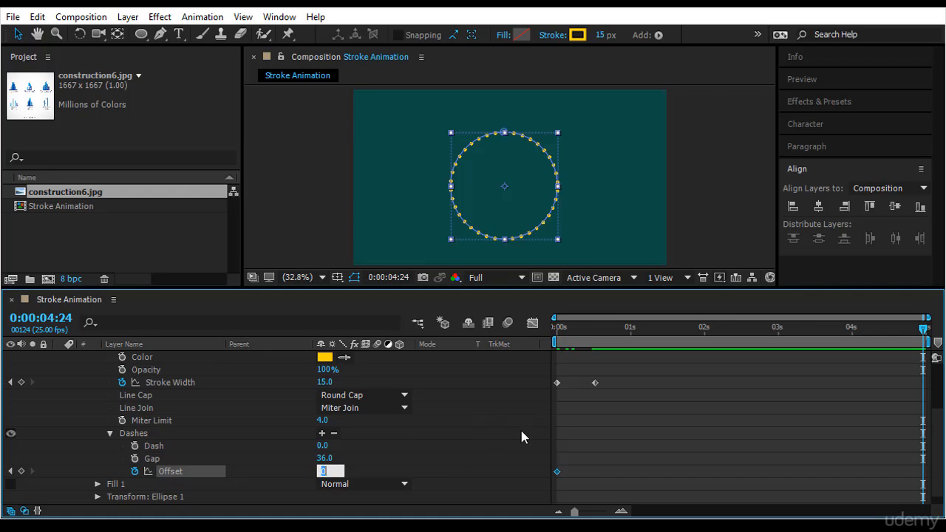
type("1200")
key("Return")
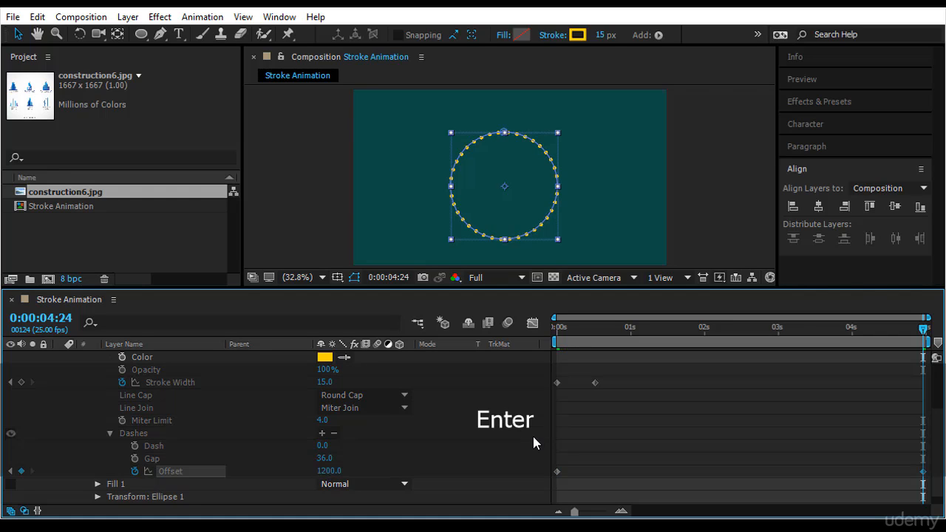
Step: Preview the dotted circle's stroke width and dash offset animation from the start of the composition, with a larger view of the circle
key("space")
left_click(697, 408)
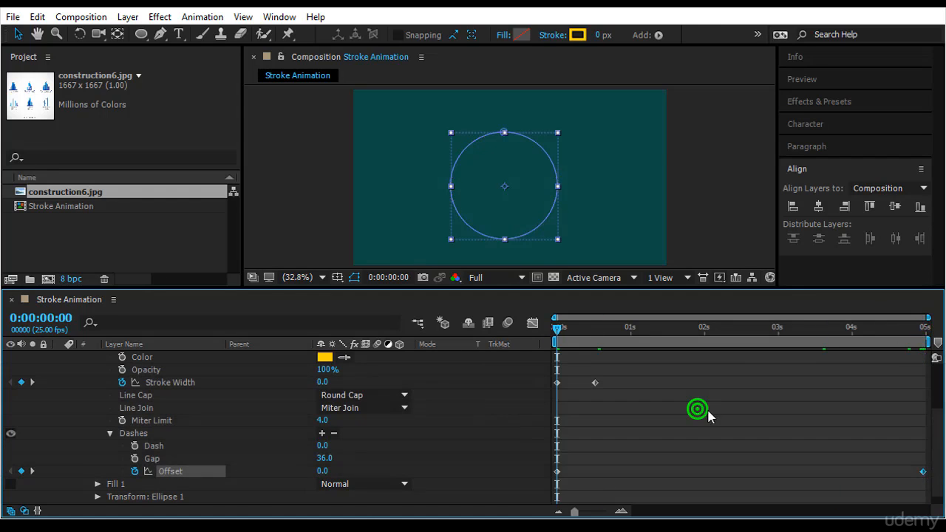
left_click(827, 80)
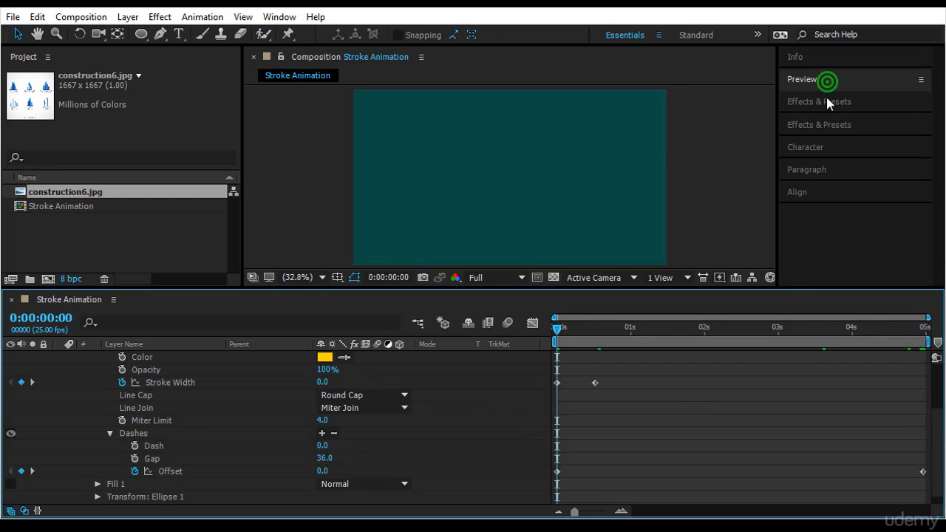
left_click(827, 99)
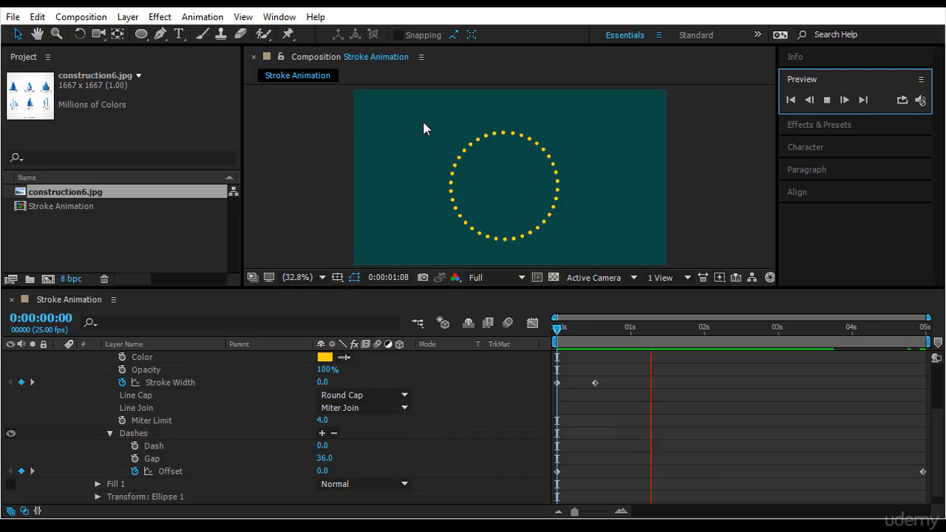
left_click(546, 328)
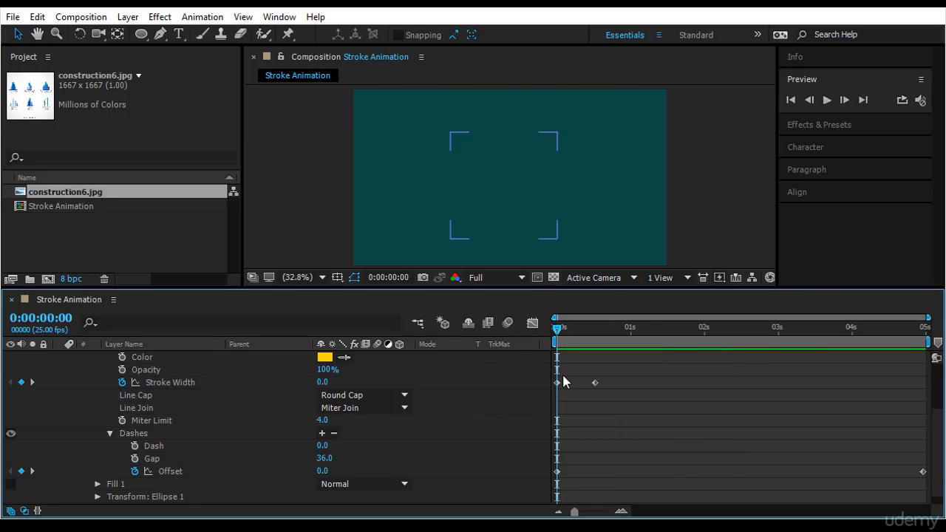
scroll(421, 439, "up", 3)
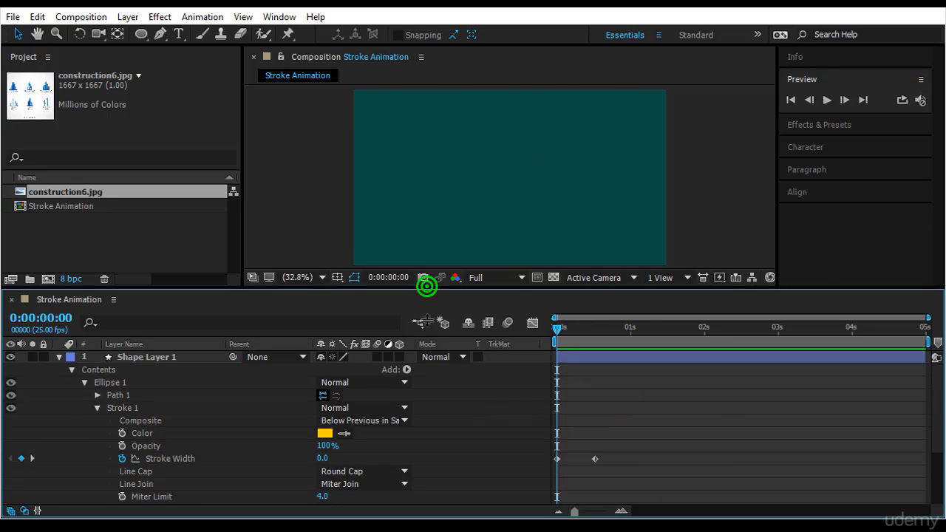
left_click_drag(427, 287, 432, 430)
key("space")
Step: Place construction6.jpg above the shape layer with its top-middle building logo centred, and mask it with a circle around that logo
left_click_drag(84, 186, 540, 237)
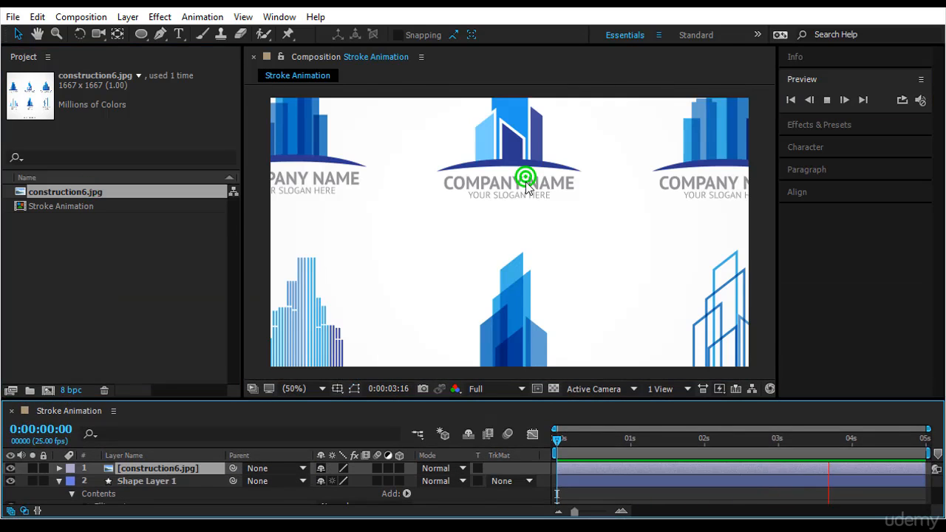
left_click_drag(521, 179, 520, 266)
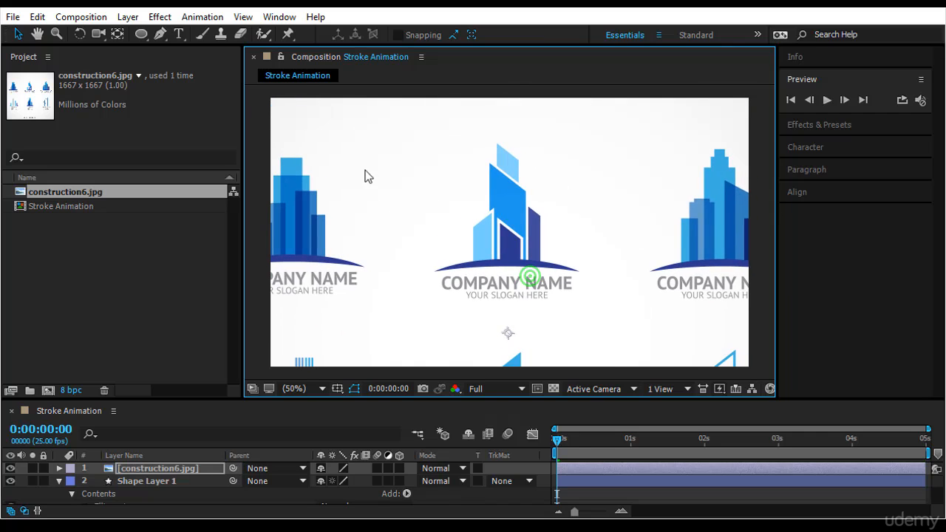
left_click(140, 34)
mouse_move(512, 222)
left_mouse_down()
mouse_move(623, 273)
mouse_move(618, 288)
mouse_move(603, 281)
left_mouse_up()
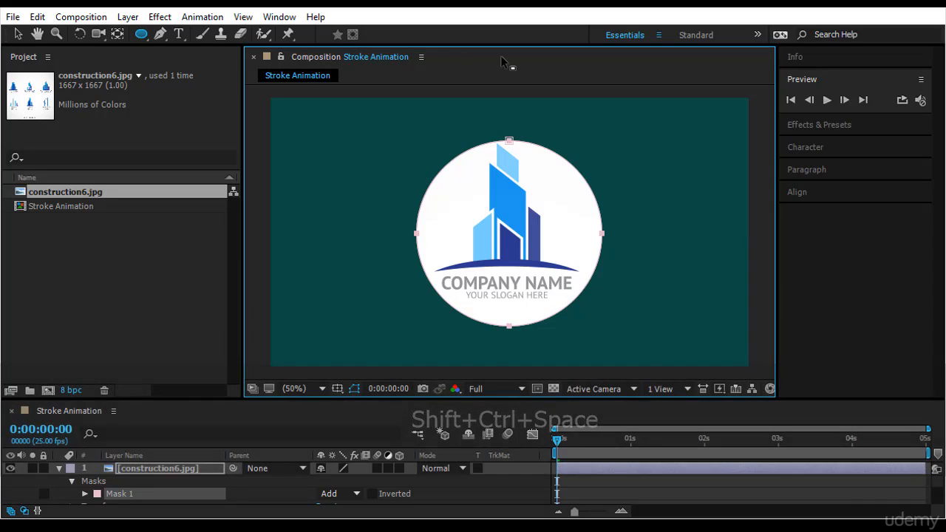
Step: Centre the construction6.jpg layer's anchor point on the masked logo
key("alt")
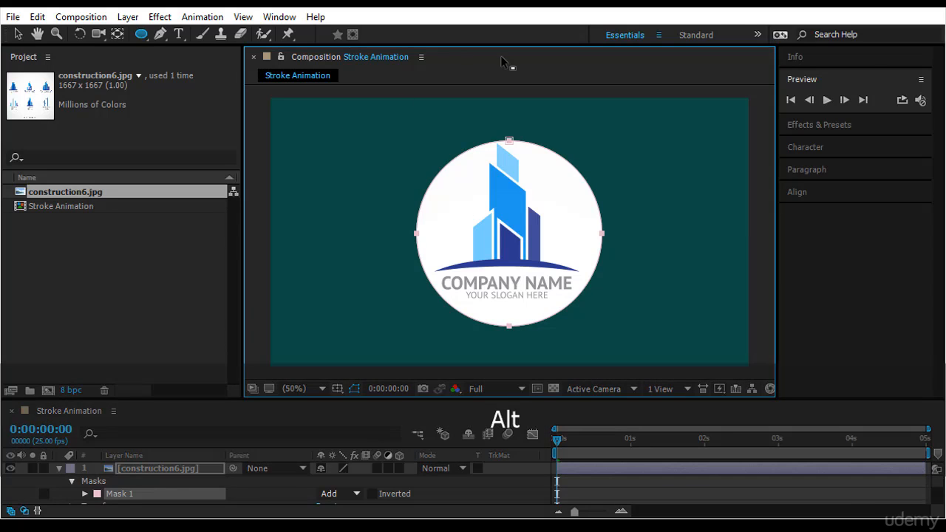
key("ctrl+alt+Home")
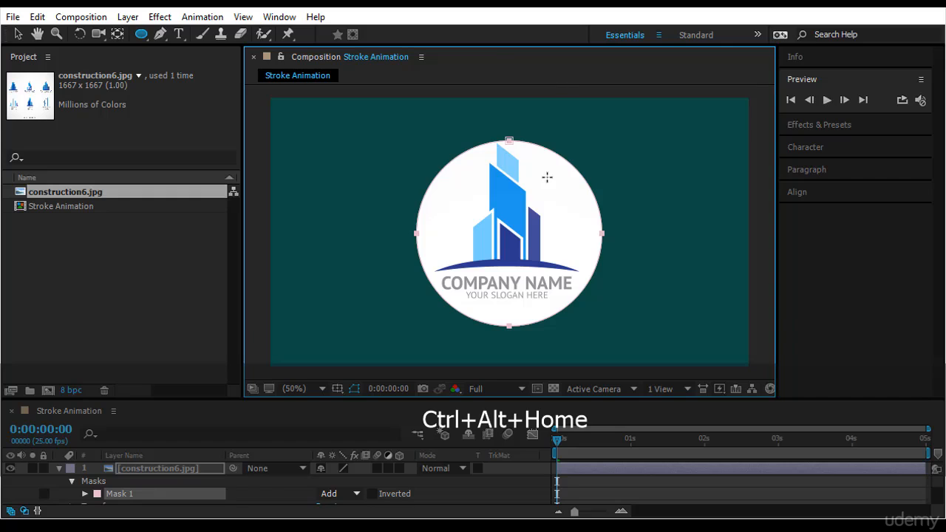
left_click(18, 34)
left_click(369, 159)
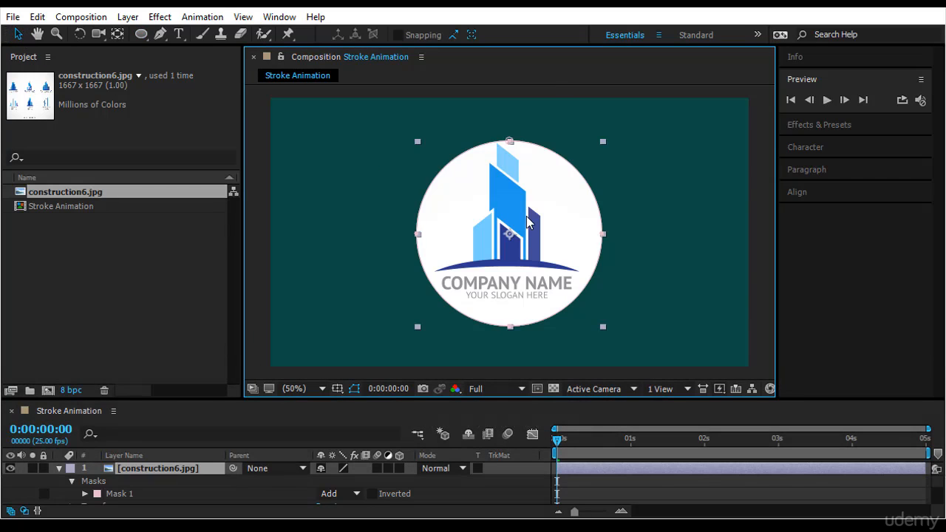
Step: Align the construction6.jpg layer and Shape Layer 1 with each other on their horizontal and vertical centres
left_click_drag(152, 399, 130, 362)
left_click(160, 429, "shift")
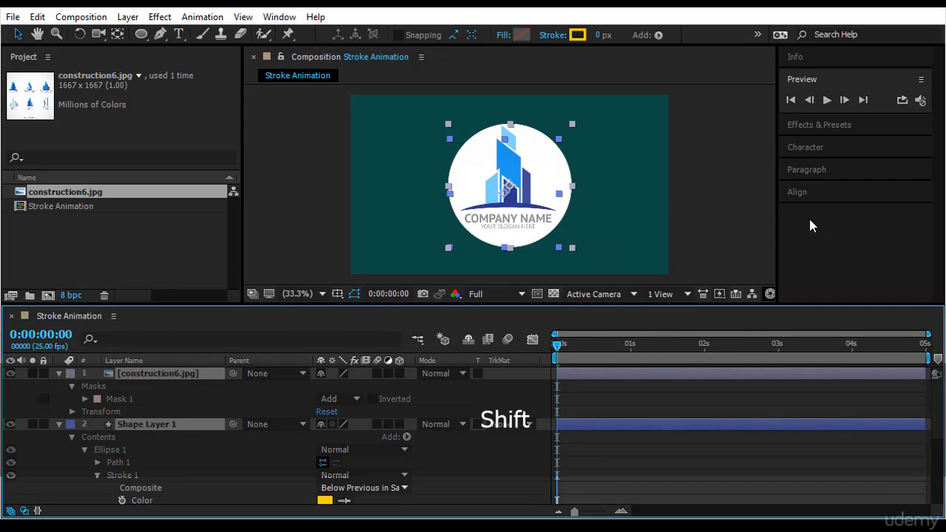
left_click(808, 192)
left_click(819, 206)
left_click(894, 207)
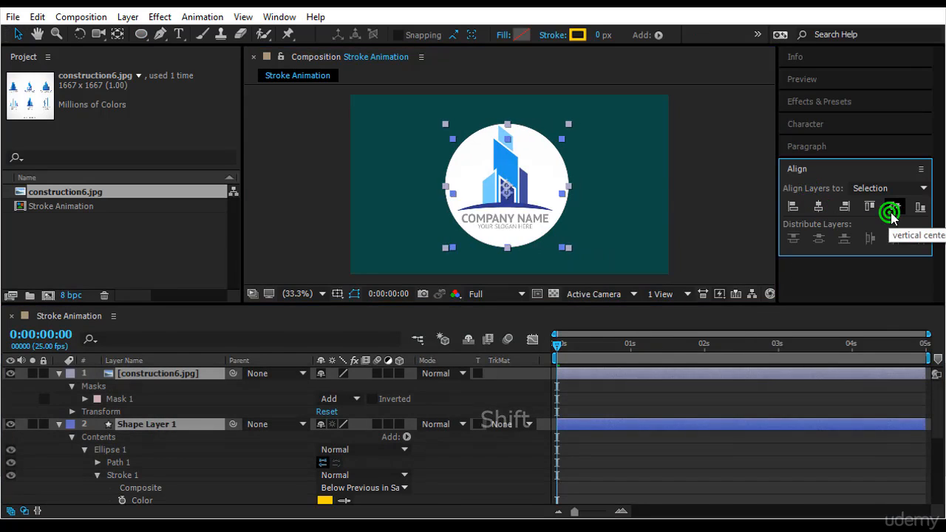
left_click(735, 210)
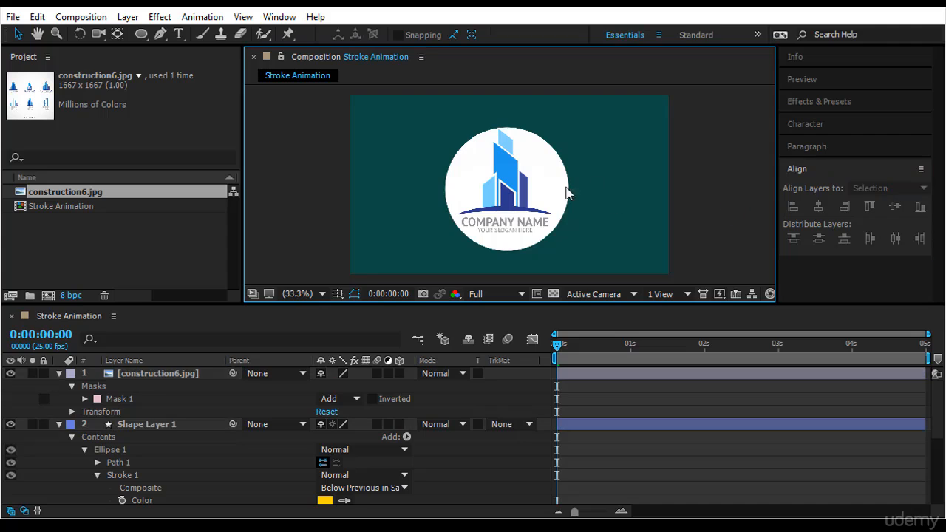
Step: Set a scale keyframe of 0% on the construction6.jpg layer at the start of the composition
left_click(547, 181)
left_click(559, 345)
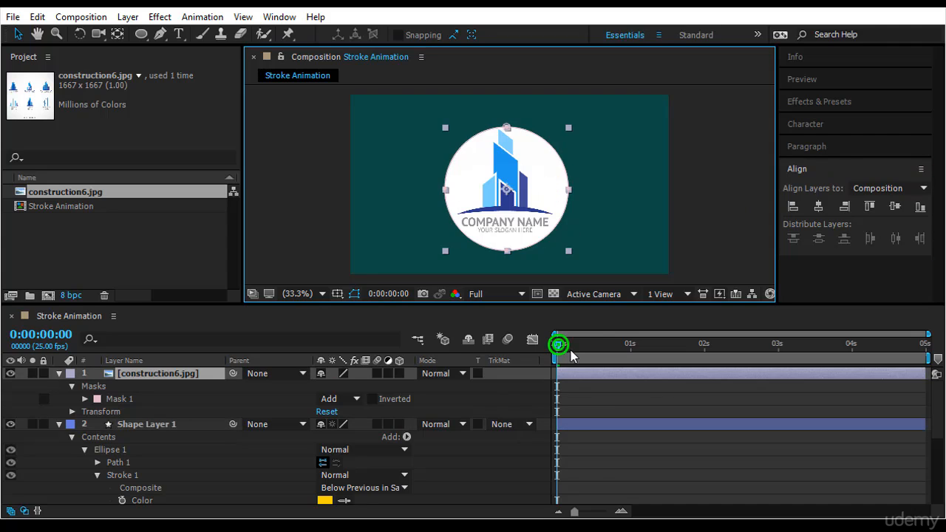
key("space")
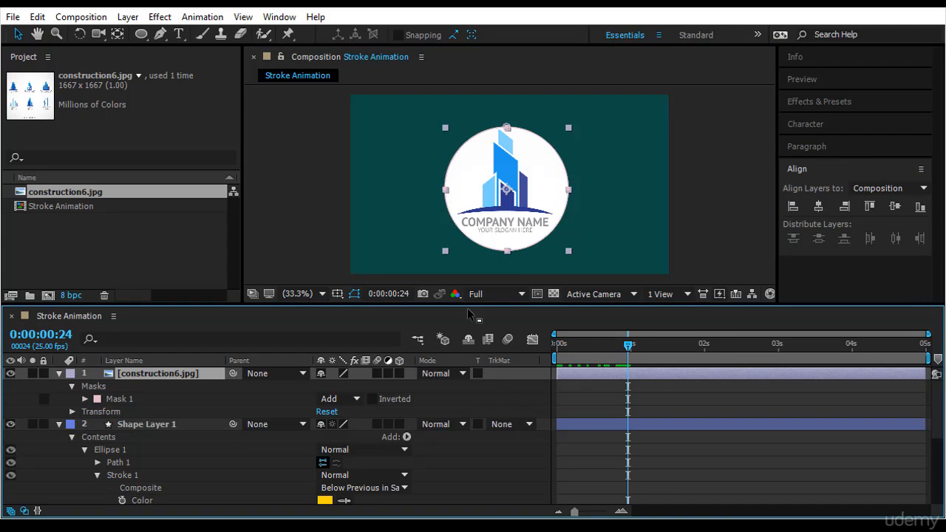
key("space")
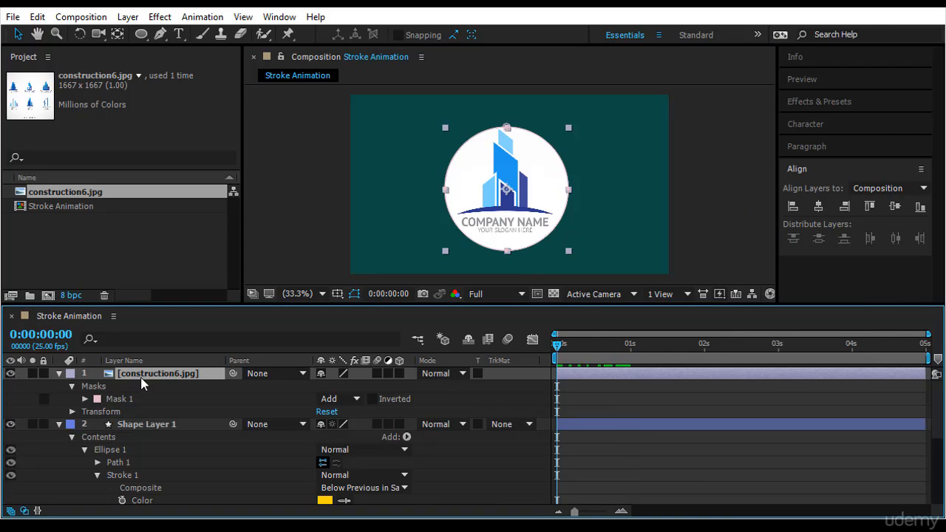
left_click(159, 375)
key("s")
left_click(97, 386)
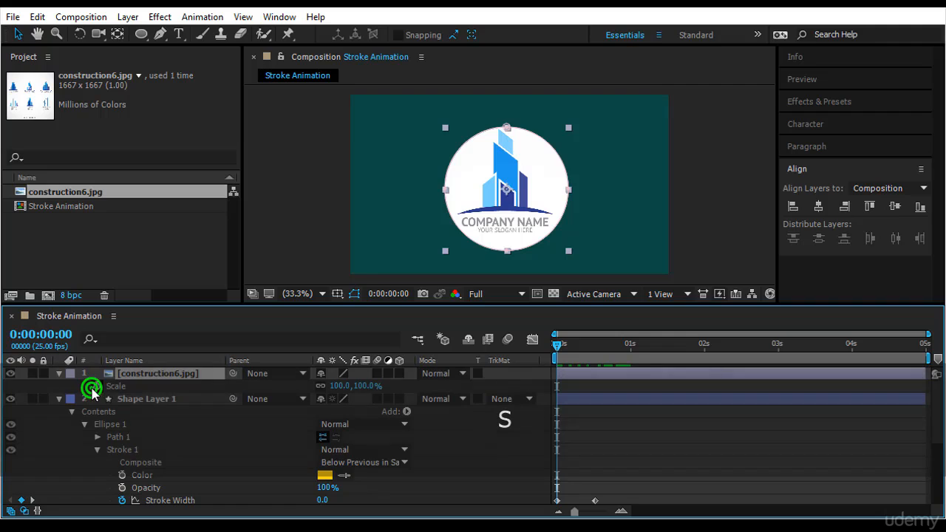
left_click(368, 386)
type("0")
key("Return")
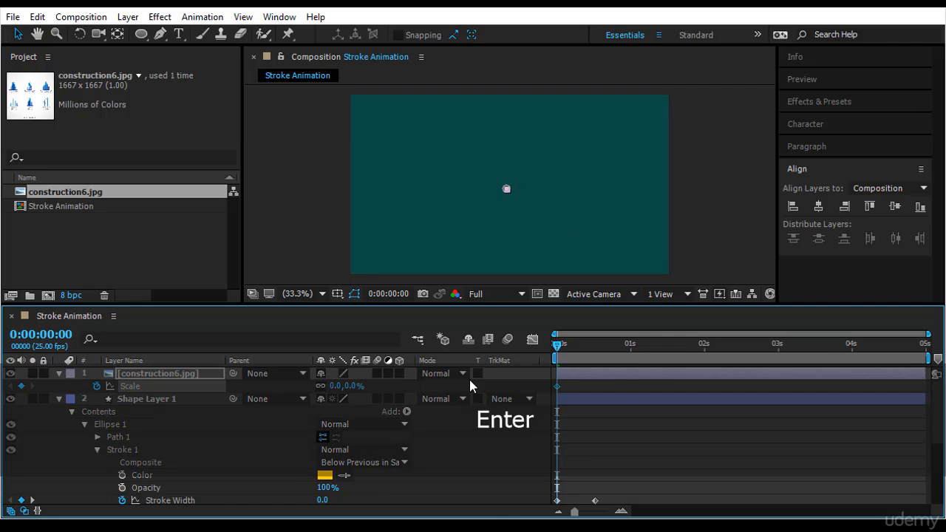
Step: Scale the logo up to 73% at 0:00:00:12 so it sits inside the dotted circle, and preview the animation
left_click_drag(558, 345, 593, 361)
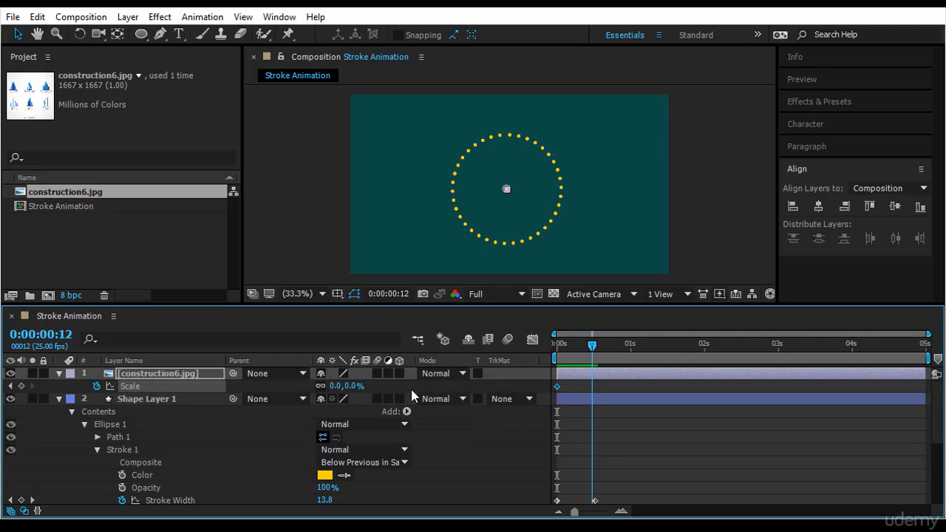
left_click(348, 386)
left_click_drag(347, 386, 414, 398)
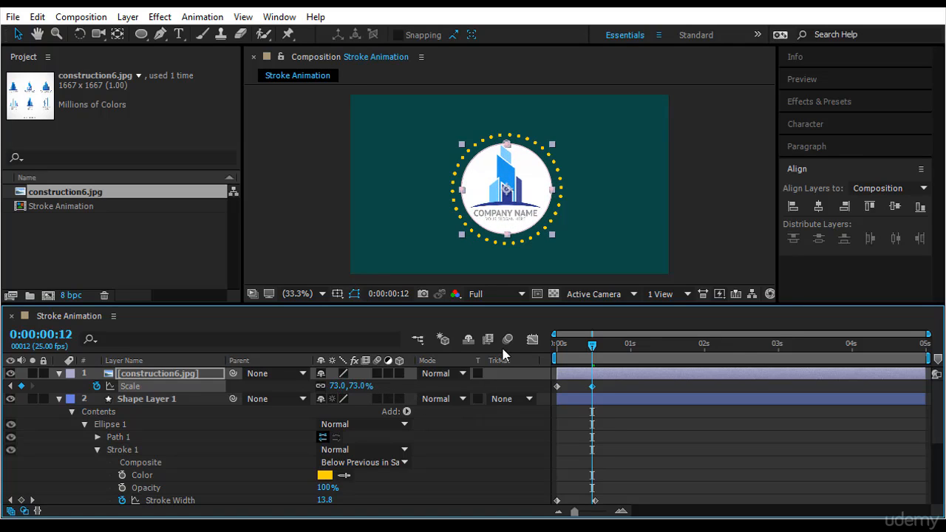
left_click_drag(592, 346, 557, 345)
left_click(429, 302)
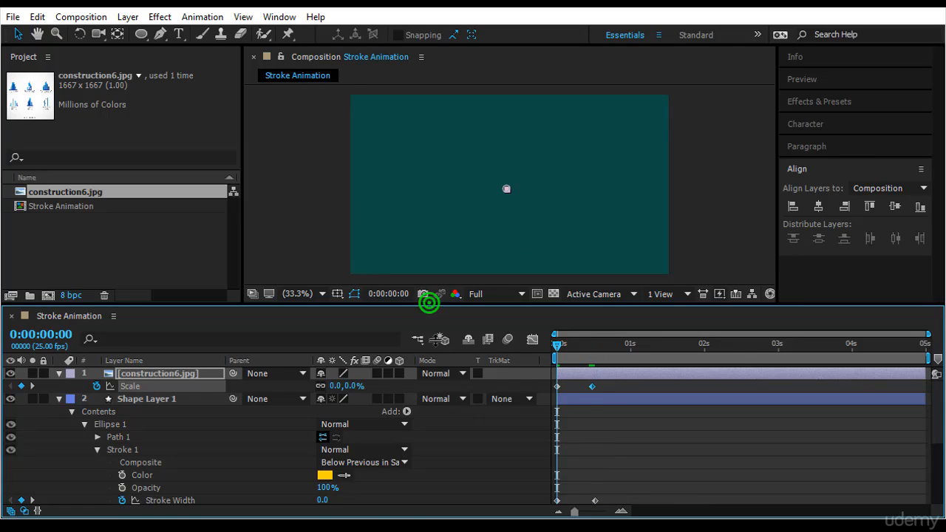
left_click_drag(429, 303, 441, 431)
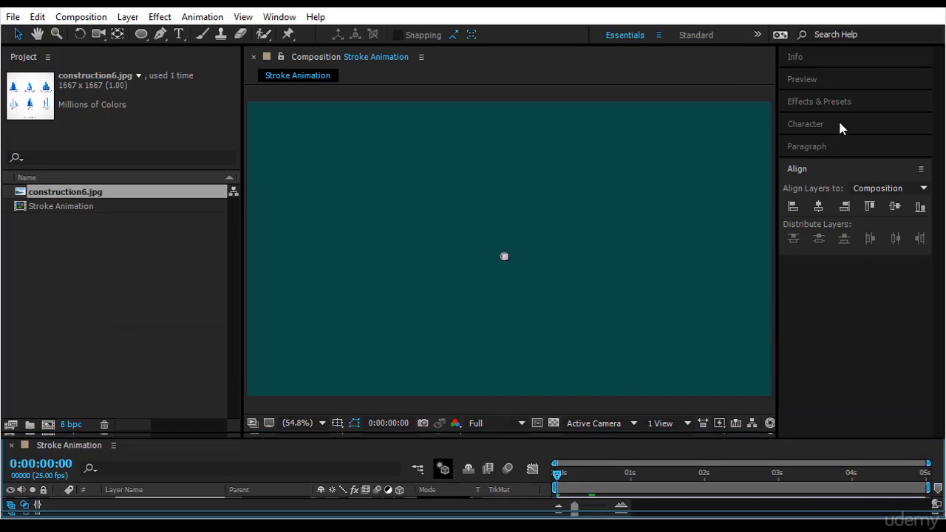
left_click(832, 80)
left_click(825, 101)
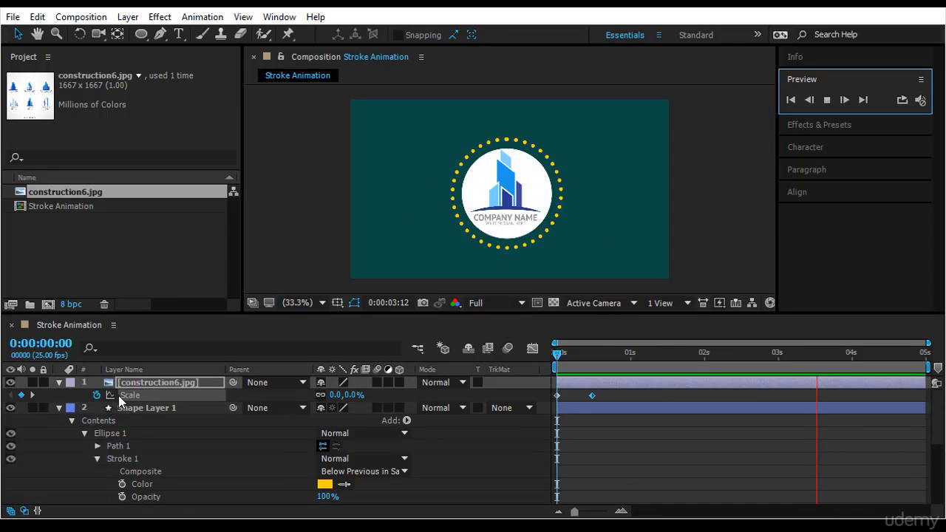
Step: Animate the construction6.jpg layer's rotation from 0° at the start of the composition to one full turn at 0:00:00:17
left_click(131, 384)
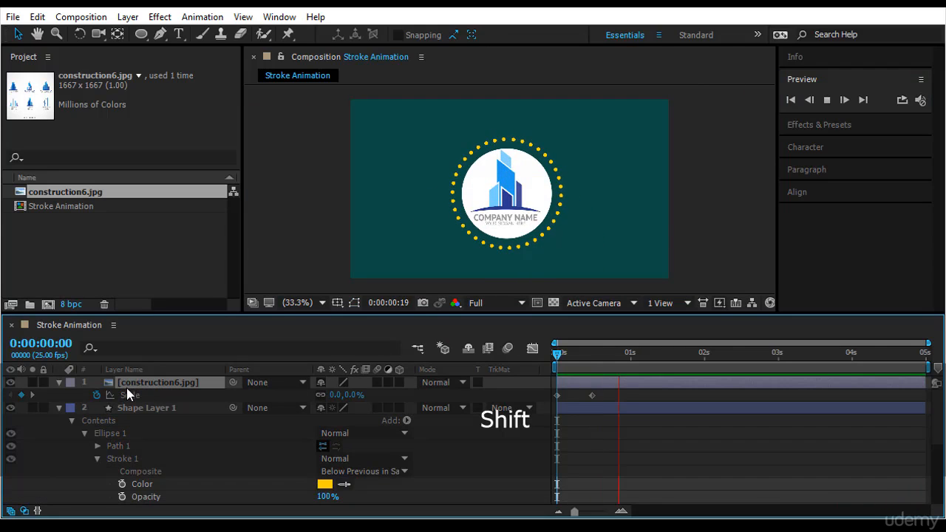
key("shift+r")
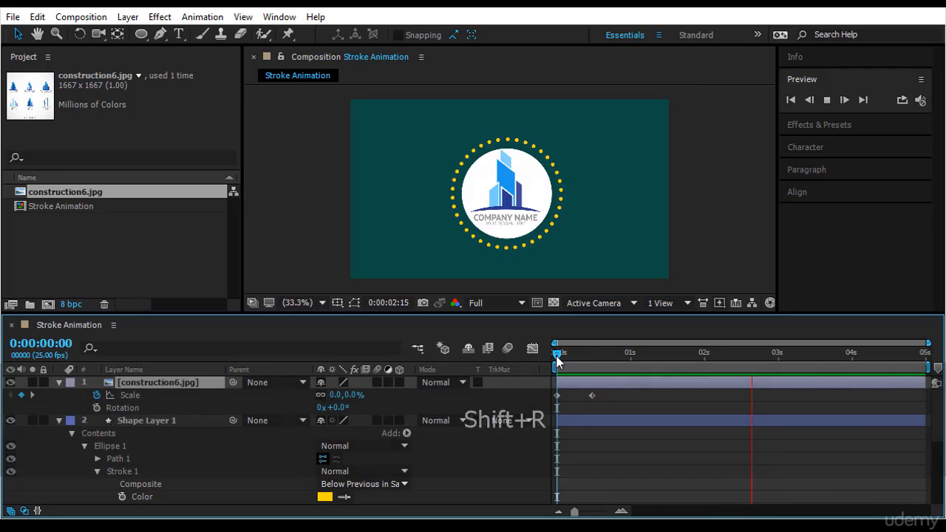
key("space")
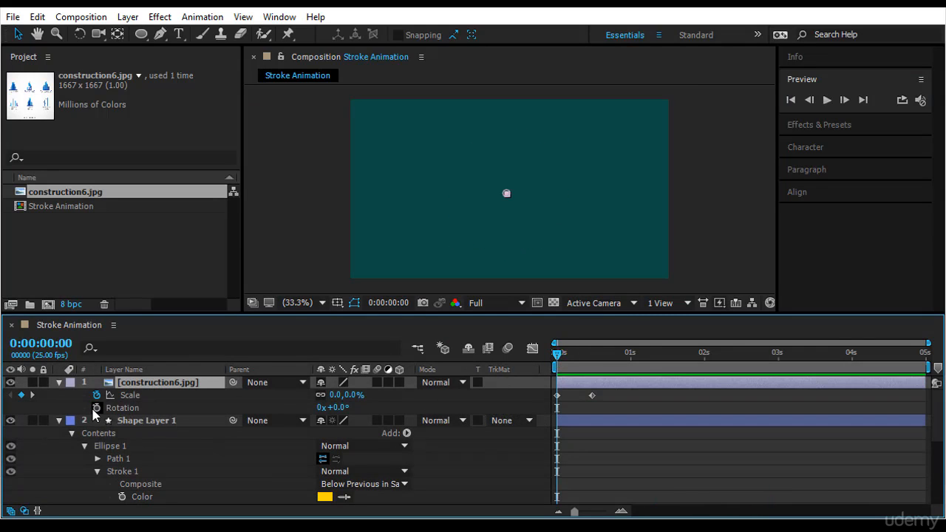
left_click(96, 408)
key("k")
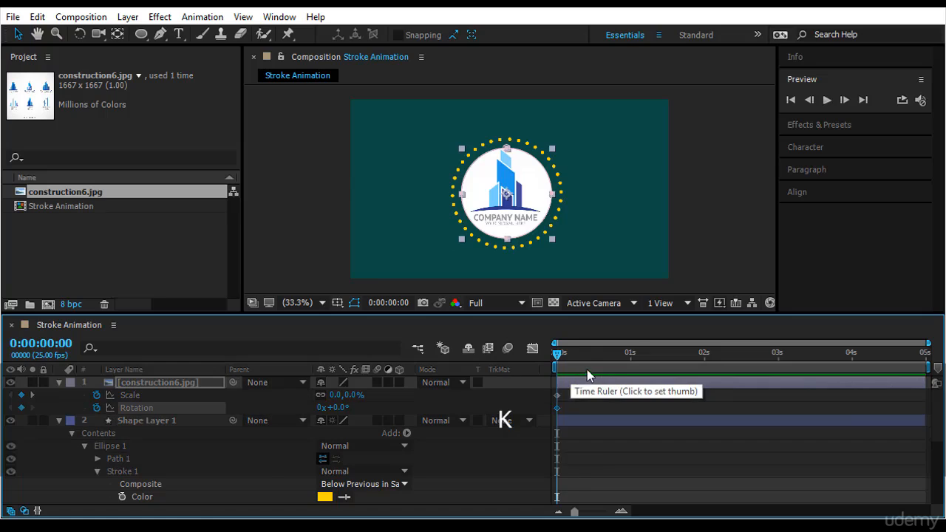
left_click_drag(592, 354, 607, 358)
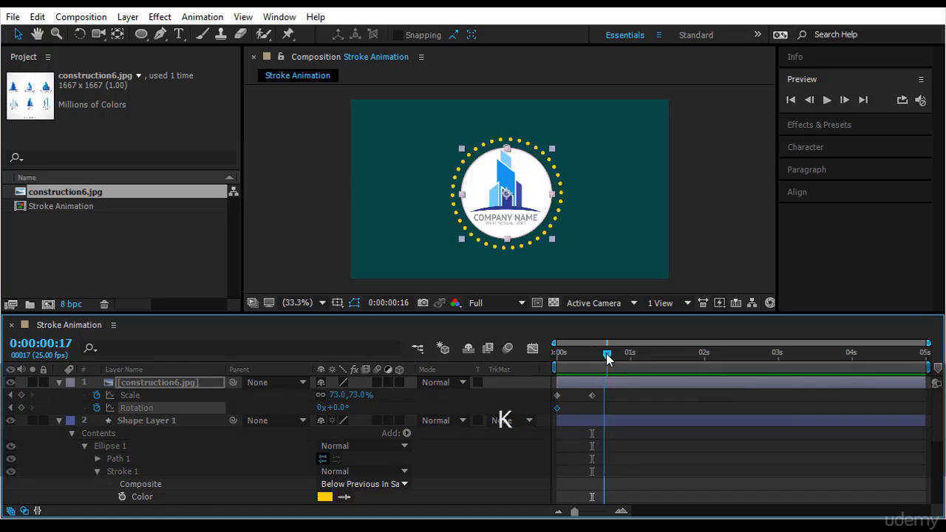
left_click(323, 408)
type("1")
key("Return")
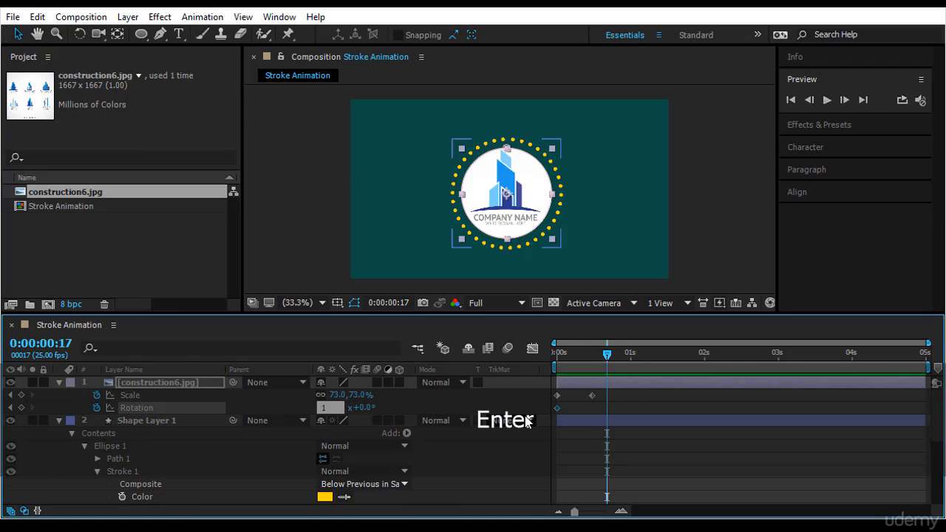
Step: Preview the spinning logo with the dotted circle from the start in a larger view, and go to 0:00:00:24
left_click_drag(607, 360, 501, 368)
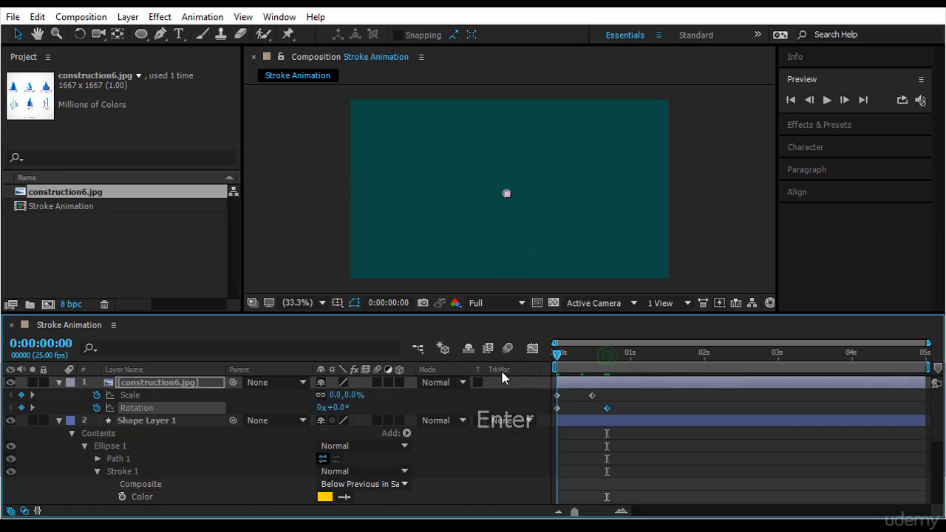
left_click(716, 224)
left_click(827, 100)
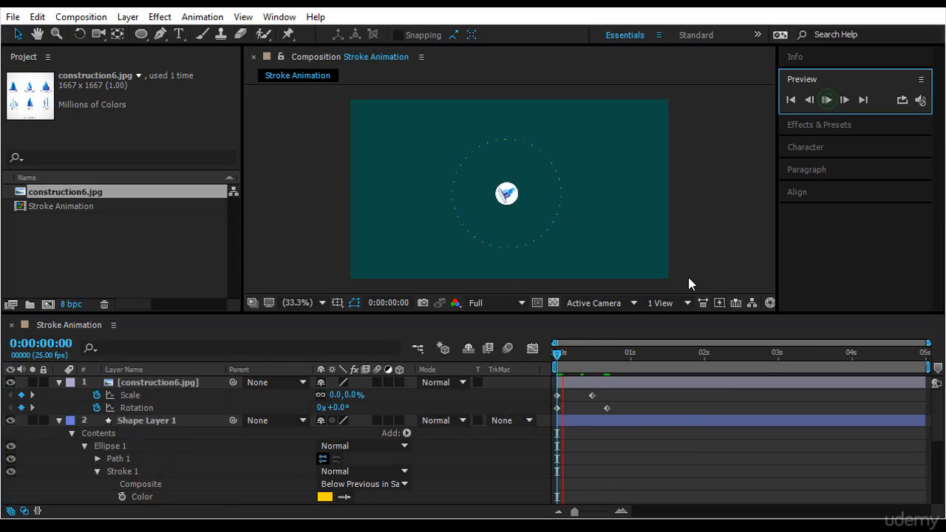
left_click(640, 314)
left_click_drag(639, 314, 659, 408)
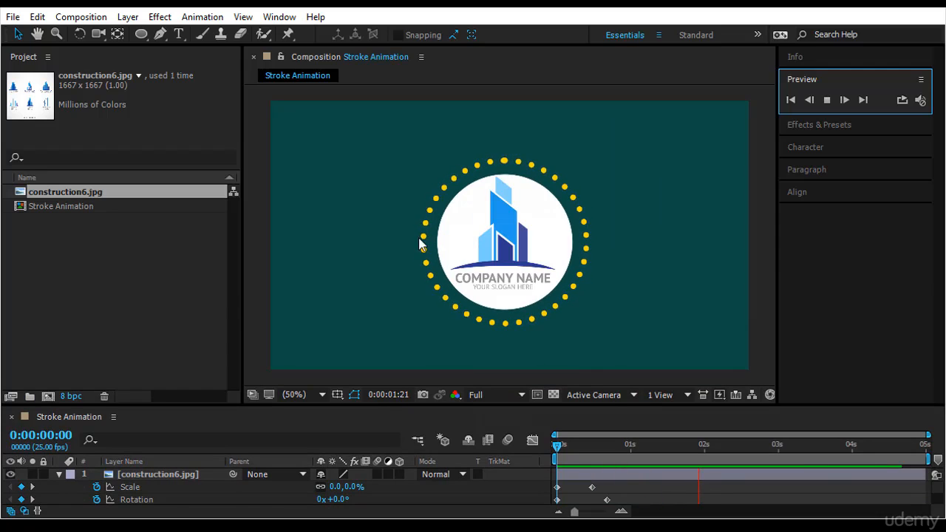
left_click_drag(560, 447, 635, 476)
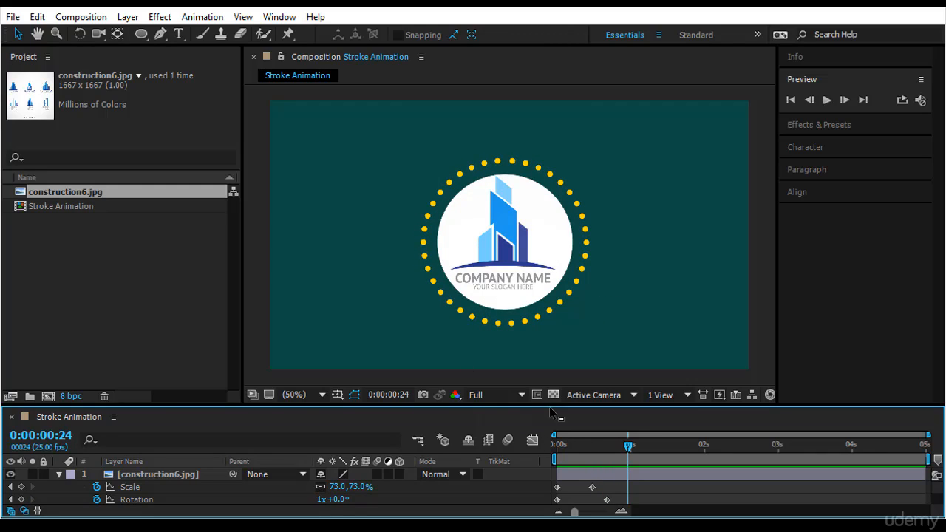
left_click_drag(551, 406, 547, 309)
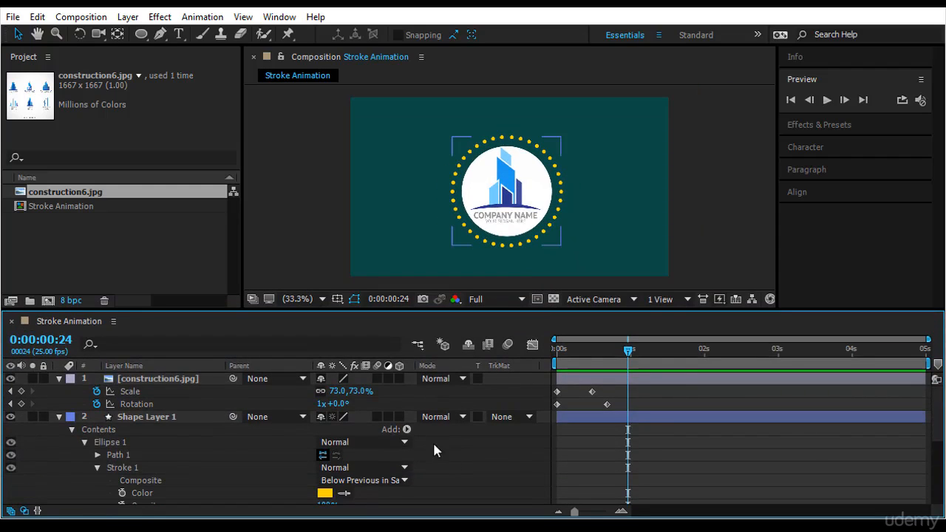
Step: Examine the keyframed stroke width and the dash, gap and offset settings of Shape Layer 1, and collapse the layer
scroll(473, 464, "down", 1)
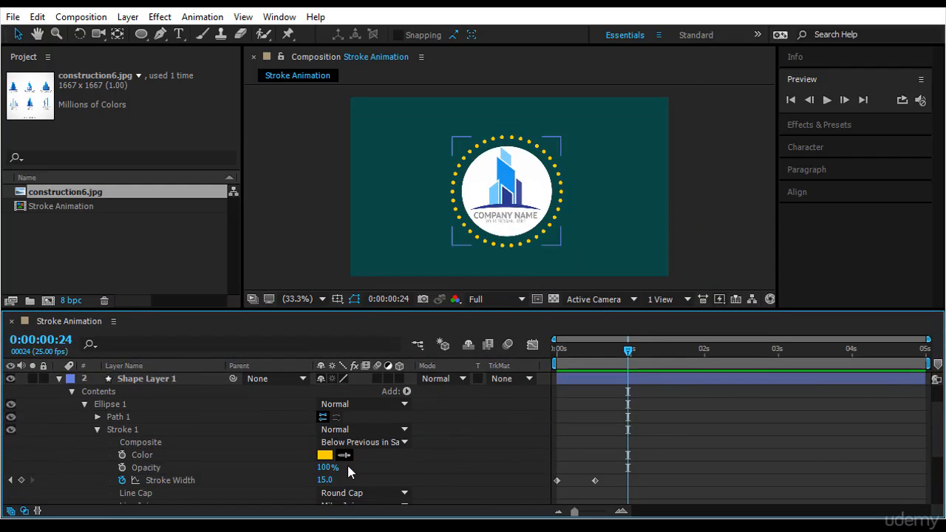
scroll(201, 466, "down", 1)
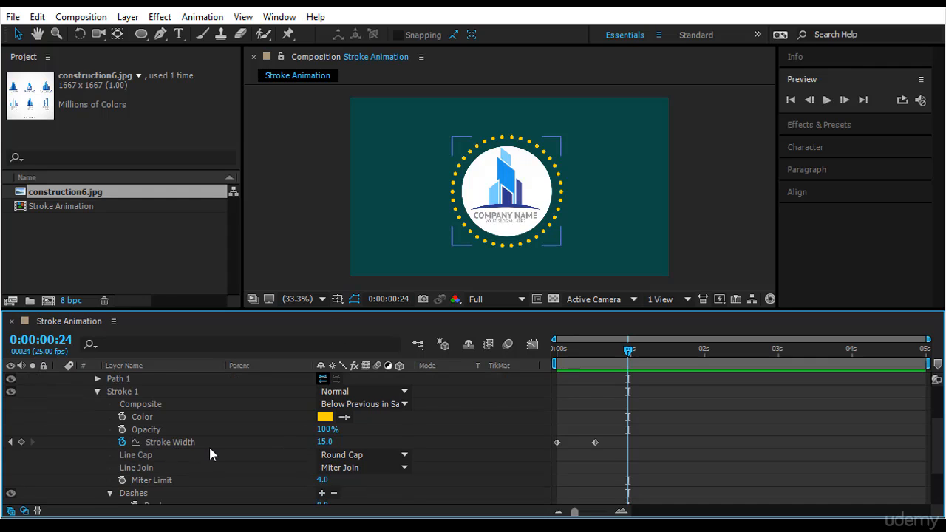
scroll(208, 447, "down", 1)
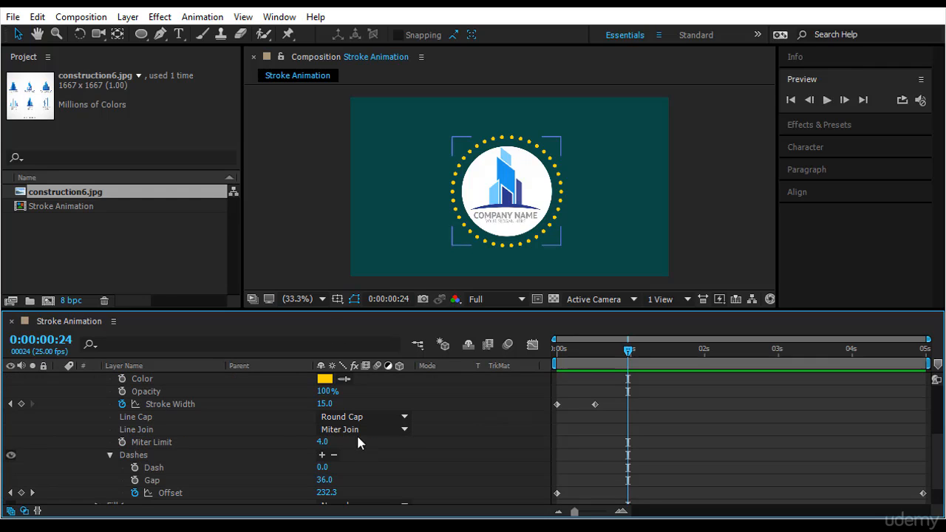
scroll(388, 469, "down", 1)
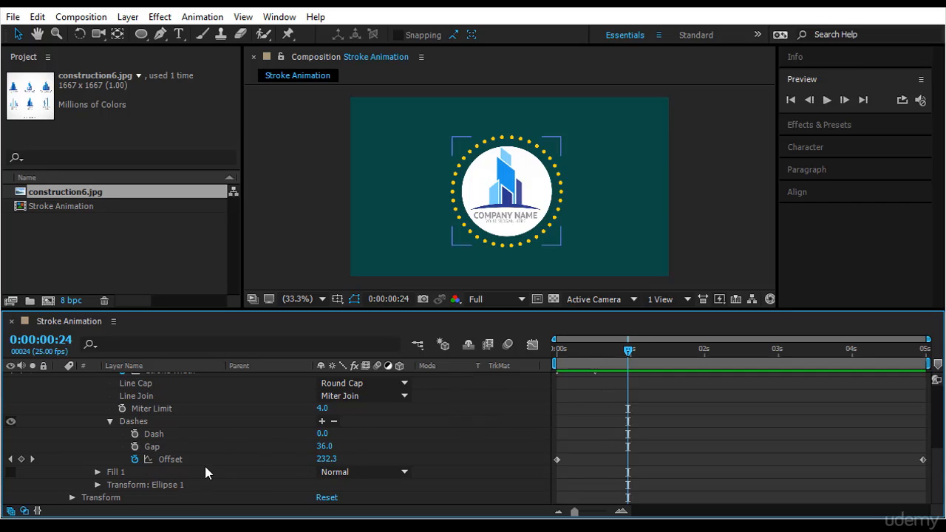
scroll(340, 477, "up", 3)
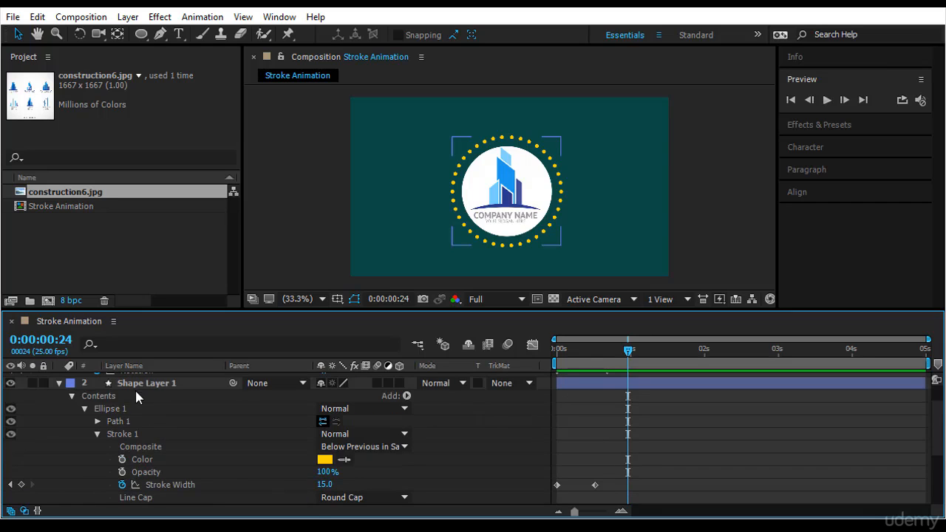
left_click(141, 383)
left_click(60, 384)
left_click(59, 383)
Step: Select Shape Layer 1 and expand its layer Transform properties
left_click(159, 417)
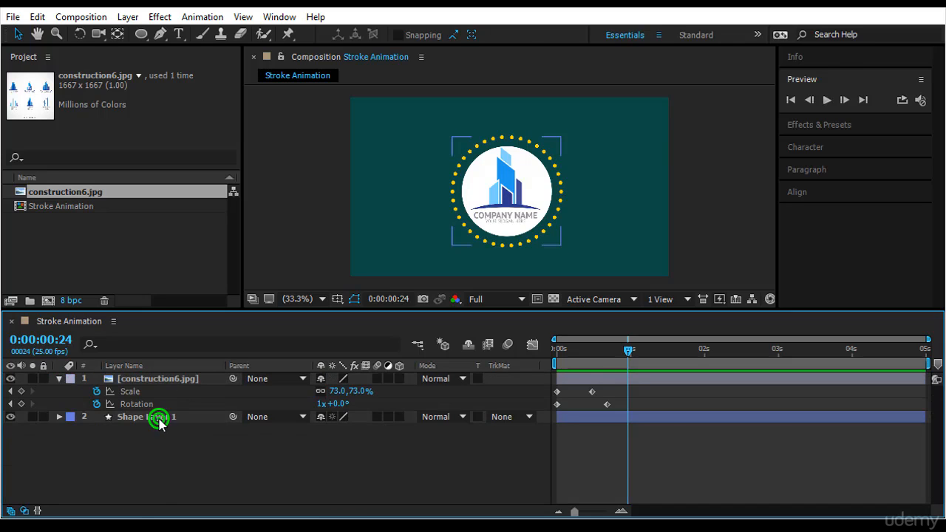
left_click(60, 417)
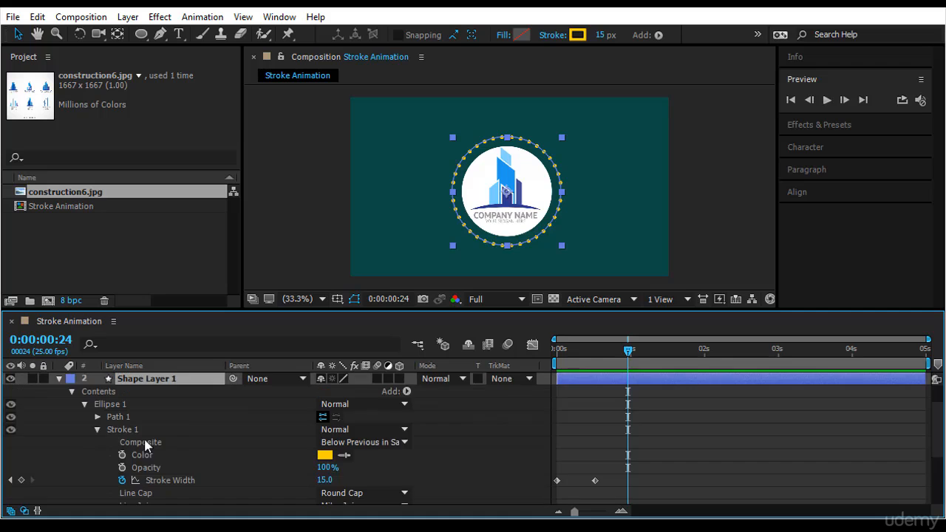
scroll(176, 445, "down", 3)
left_click(72, 497)
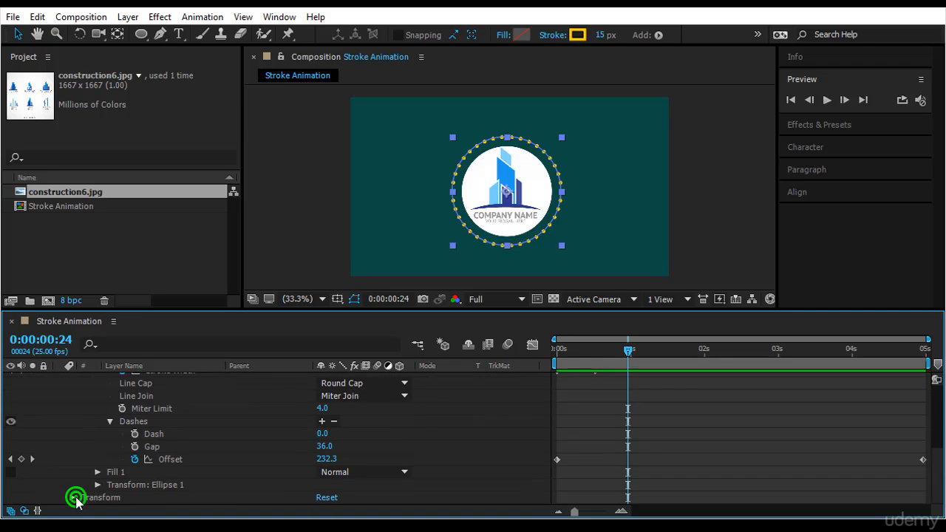
scroll(169, 489, "down", 3)
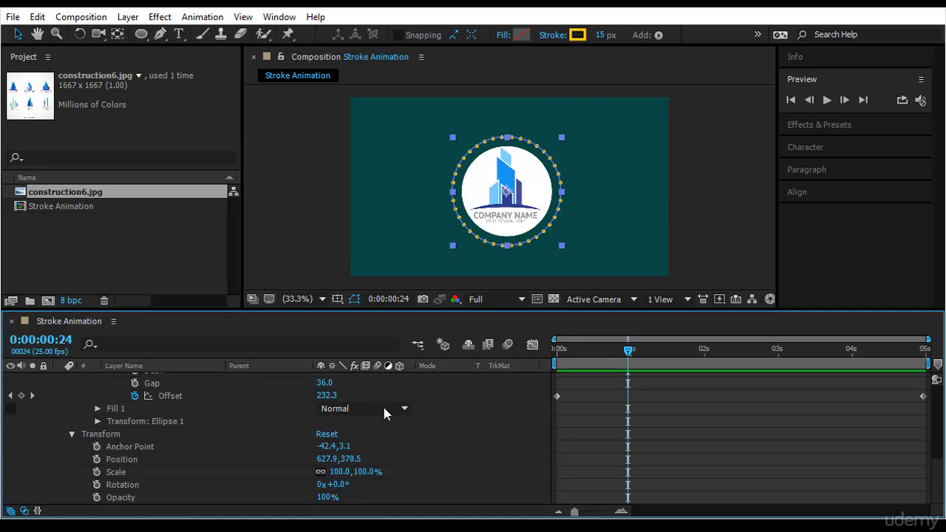
Step: Look through Shape Layer 1's stroke, dash and transform properties, and select the Transform: Ellipse 1 group
scroll(421, 442, "up", 5)
scroll(360, 467, "down", 2)
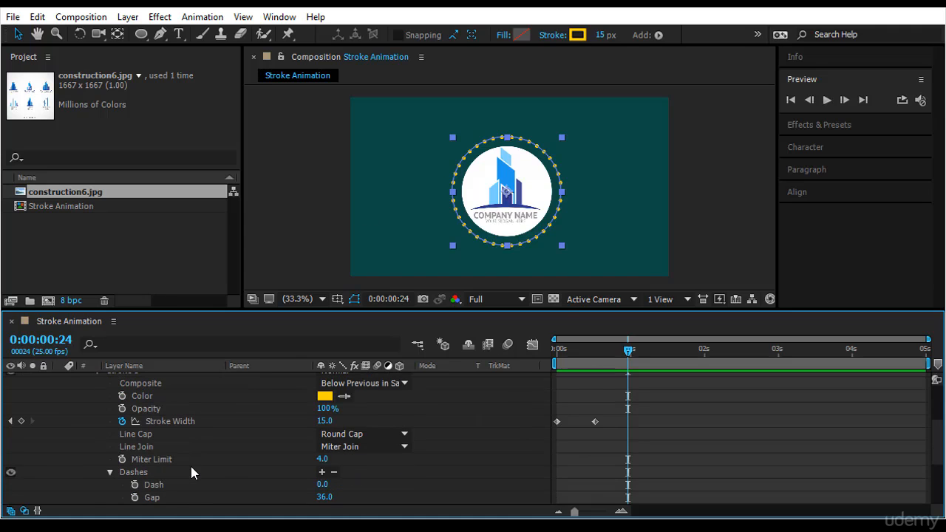
scroll(191, 467, "down", 1)
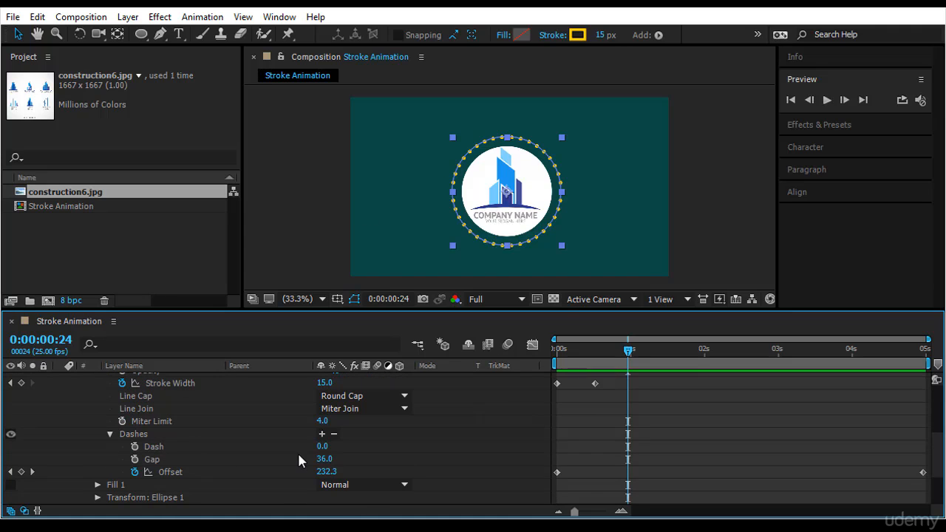
scroll(161, 468, "down", 2)
scroll(145, 477, "up", 5)
scroll(152, 459, "down", 5)
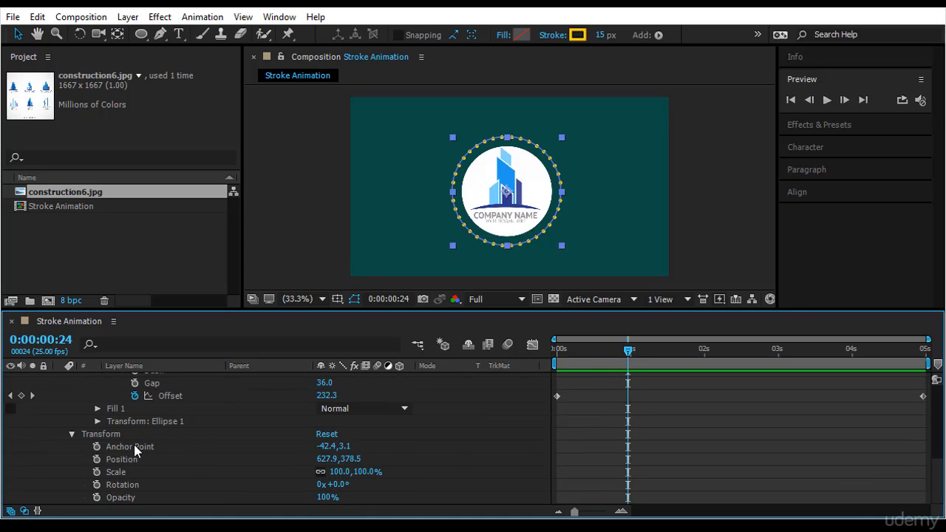
left_click(147, 420)
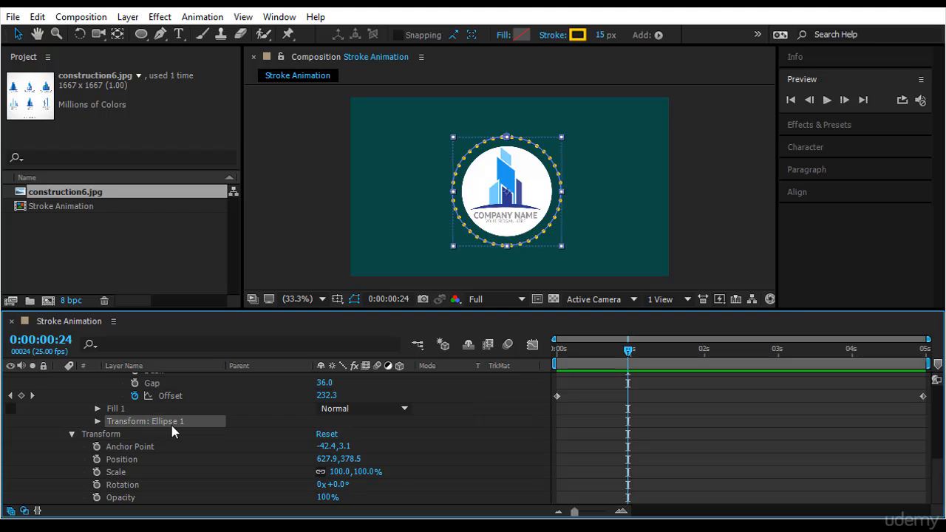